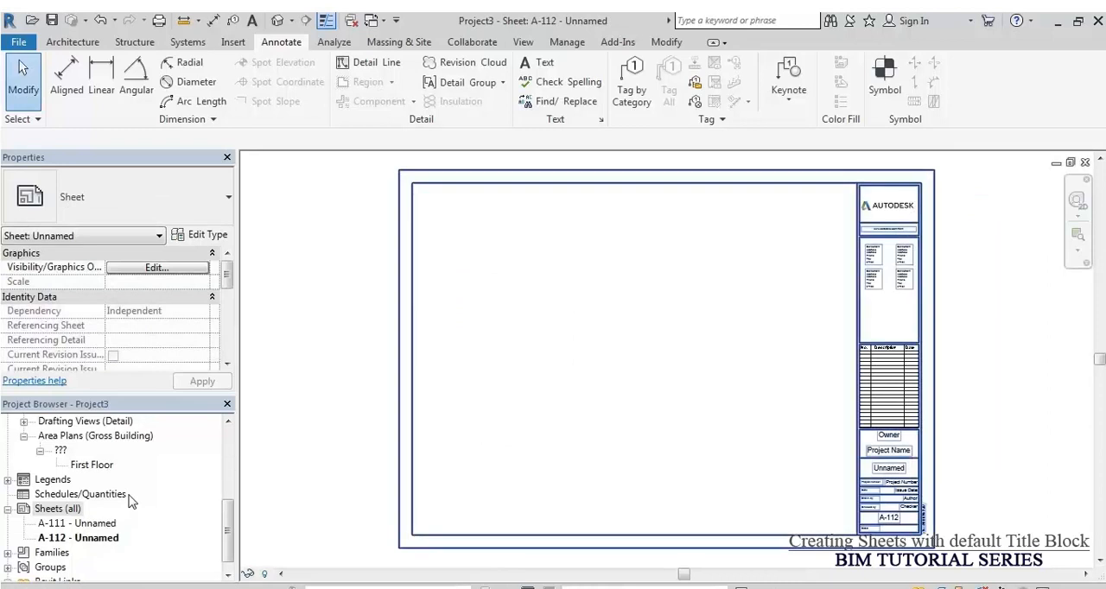
Step: Rename the unnamed sheet as "Area Plan - First Floor" in its title block
{"action": "left_click", "coordinate": [898, 500]}
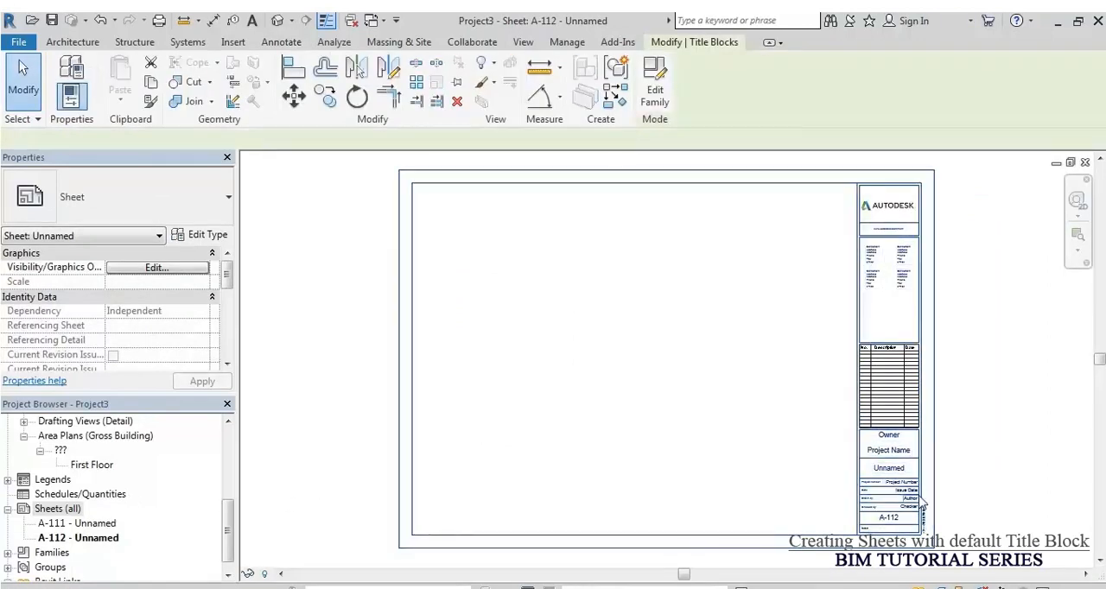
{"action": "scroll", "coordinate": [908, 496], "scroll_direction": "up", "scroll_amount": 5}
{"action": "left_click", "coordinate": [797, 401]}
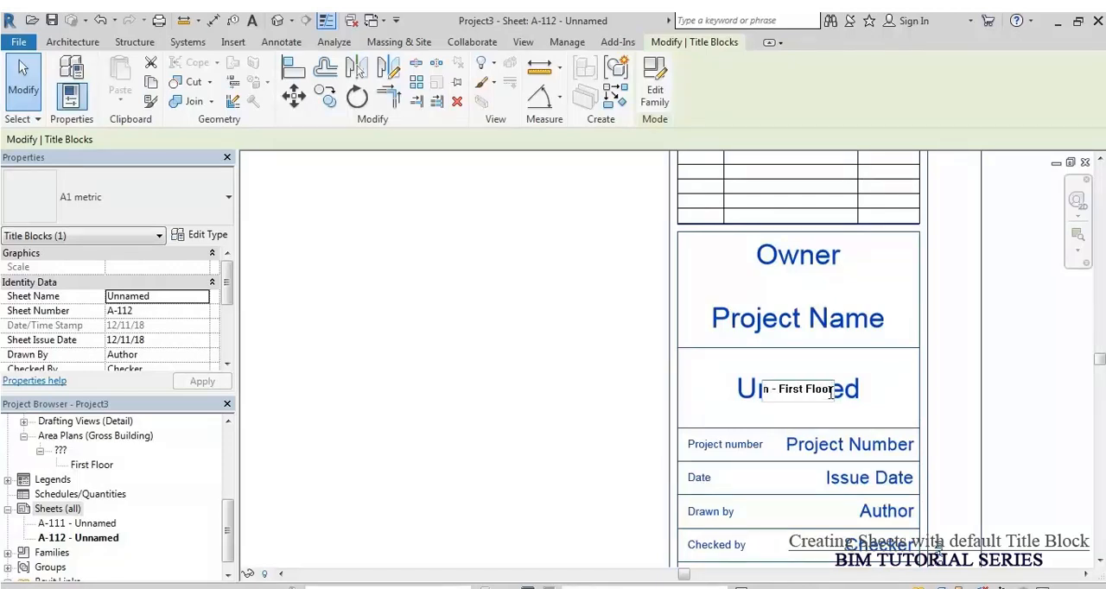
{"action": "key", "text": "Return"}
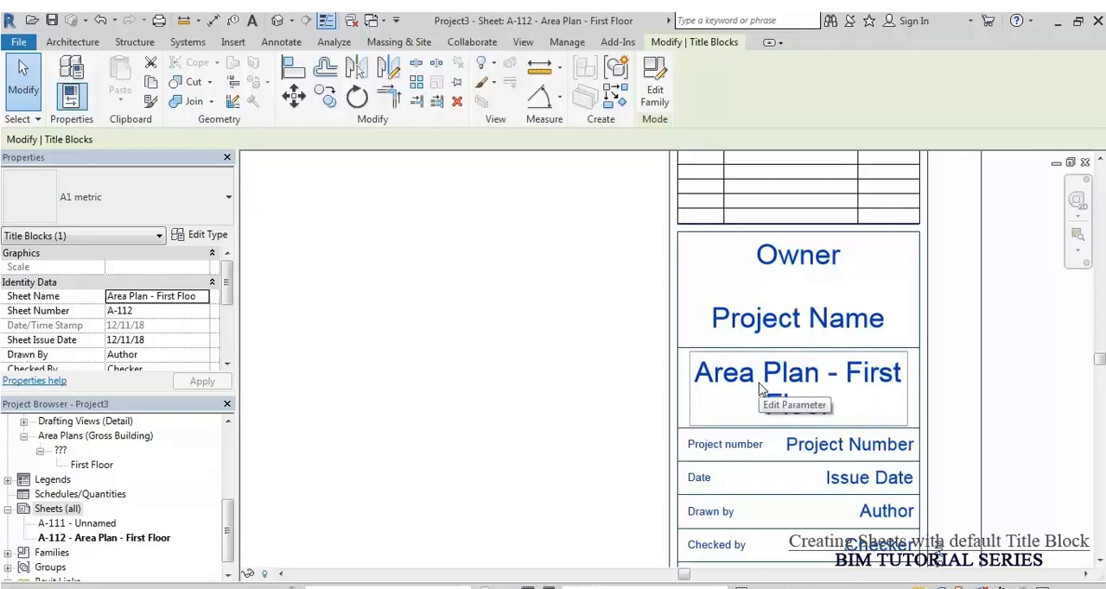
{"action": "left_click", "coordinate": [486, 375]}
{"action": "scroll", "coordinate": [856, 367], "scroll_direction": "down", "scroll_amount": 3}
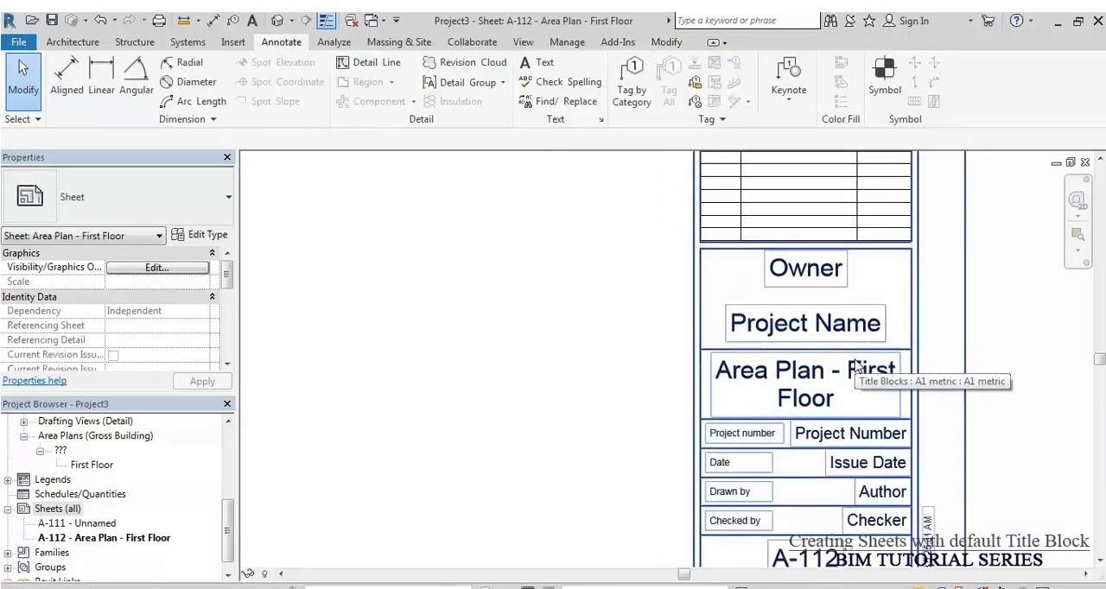
Step: Change the number of the Area Plan - First Floor sheet to A-120
{"action": "left_click", "coordinate": [84, 541]}
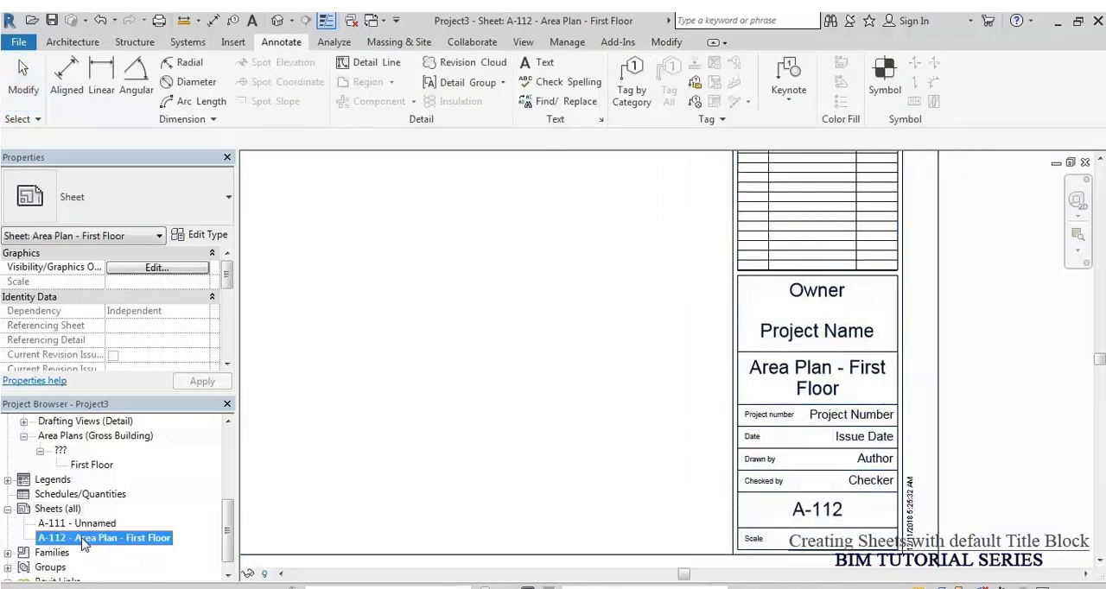
{"action": "right_click", "coordinate": [85, 541]}
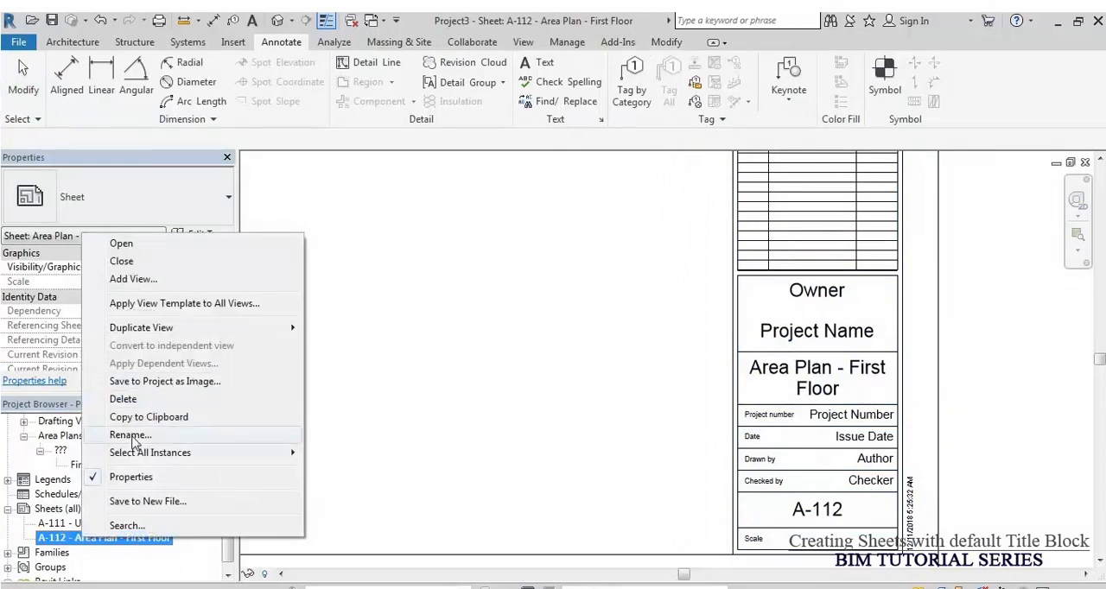
{"action": "left_click", "coordinate": [130, 434]}
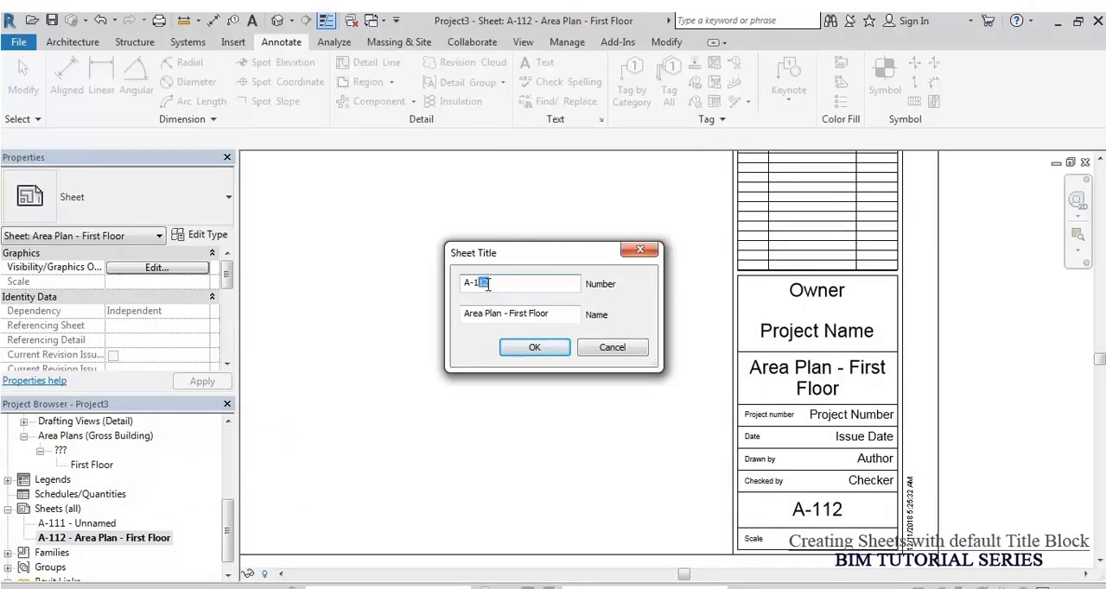
{"action": "left_click", "coordinate": [533, 348]}
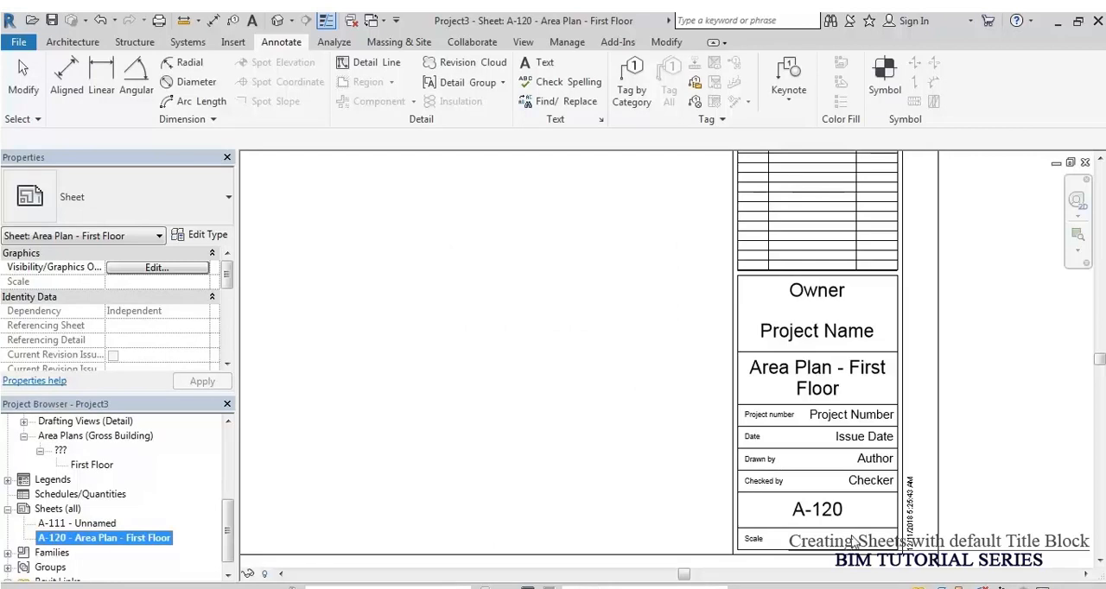
{"action": "left_click", "coordinate": [487, 377]}
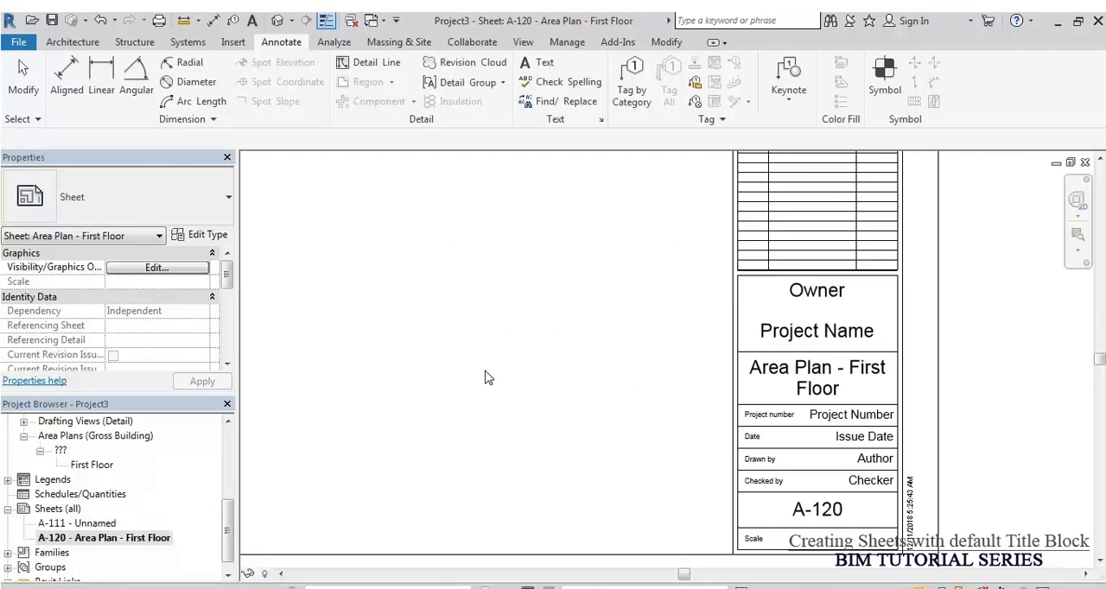
{"action": "middle_click_drag", "start_coordinate": [497, 383], "coordinate": [497, 385]}
{"action": "middle_click", "coordinate": [508, 383]}
{"action": "middle_click", "coordinate": [509, 383]}
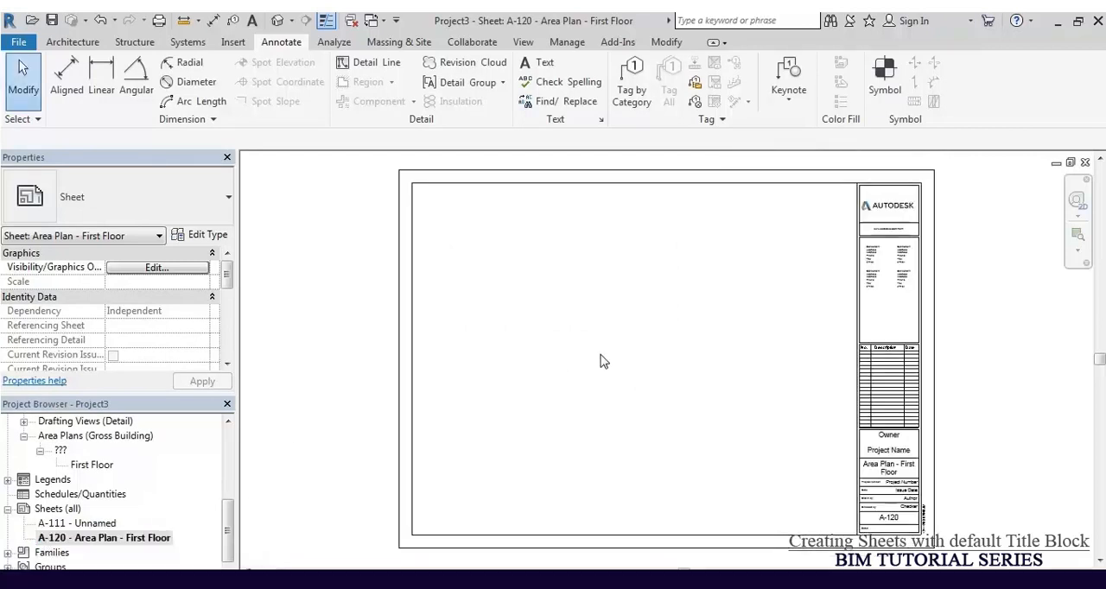
Step: Place the First Floor area plan (Gross Building) on sheet A-120
{"action": "scroll", "coordinate": [903, 519], "scroll_direction": "up", "scroll_amount": 5}
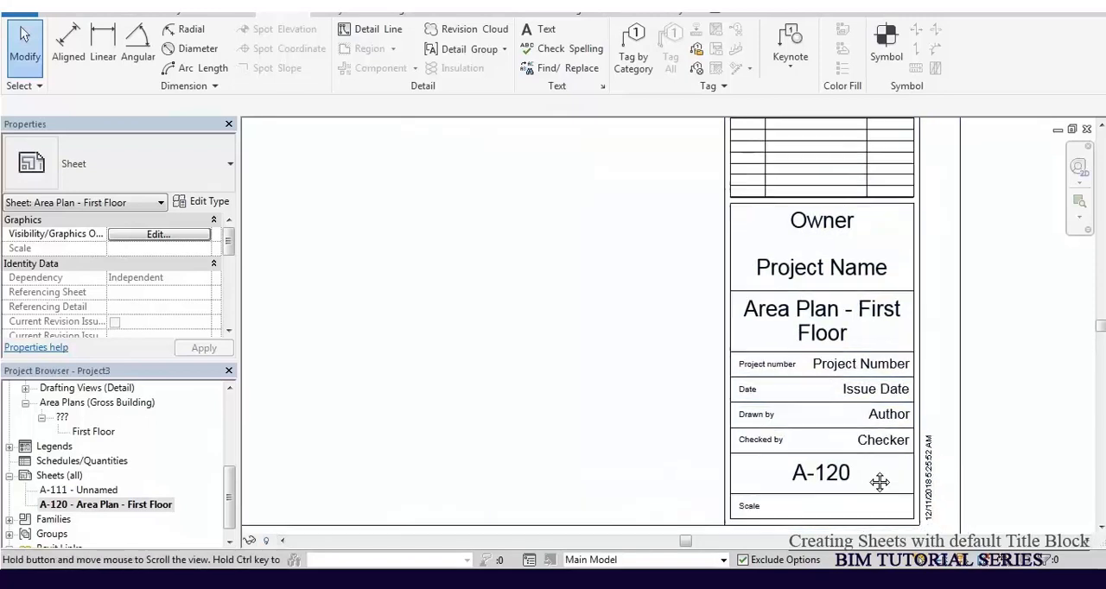
{"action": "scroll", "coordinate": [743, 489], "scroll_direction": "up", "scroll_amount": 3}
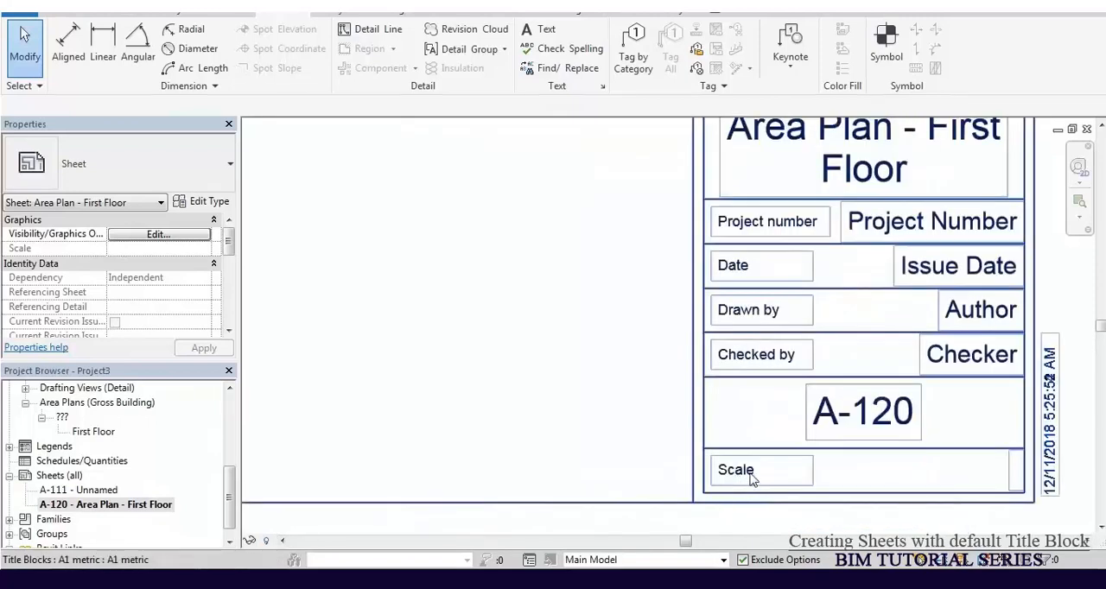
{"action": "middle_click", "coordinate": [641, 444]}
{"action": "middle_click", "coordinate": [641, 444]}
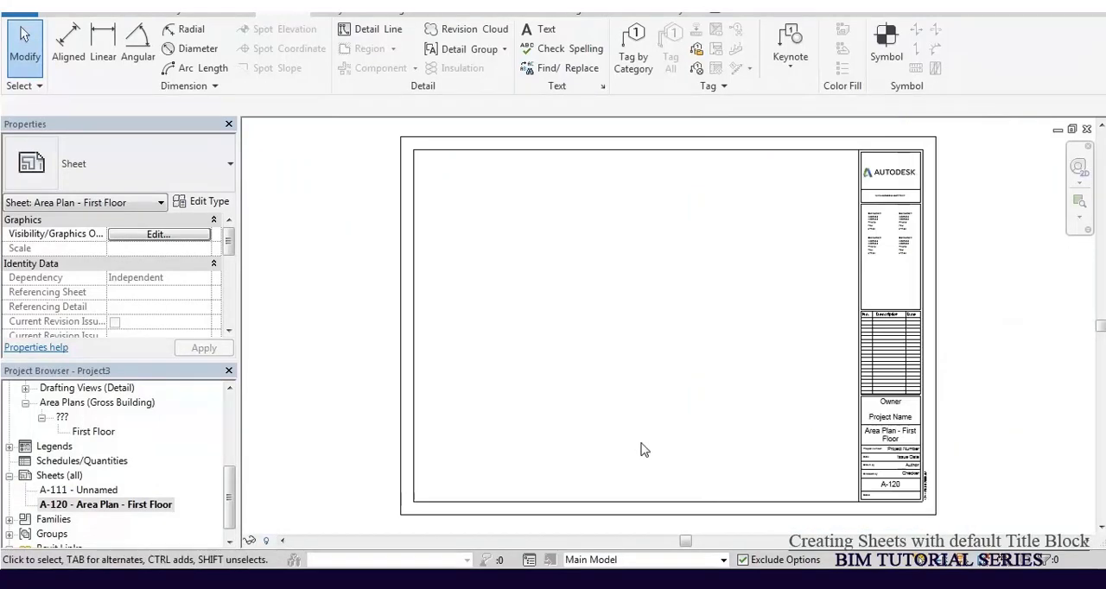
{"action": "left_click", "coordinate": [91, 432]}
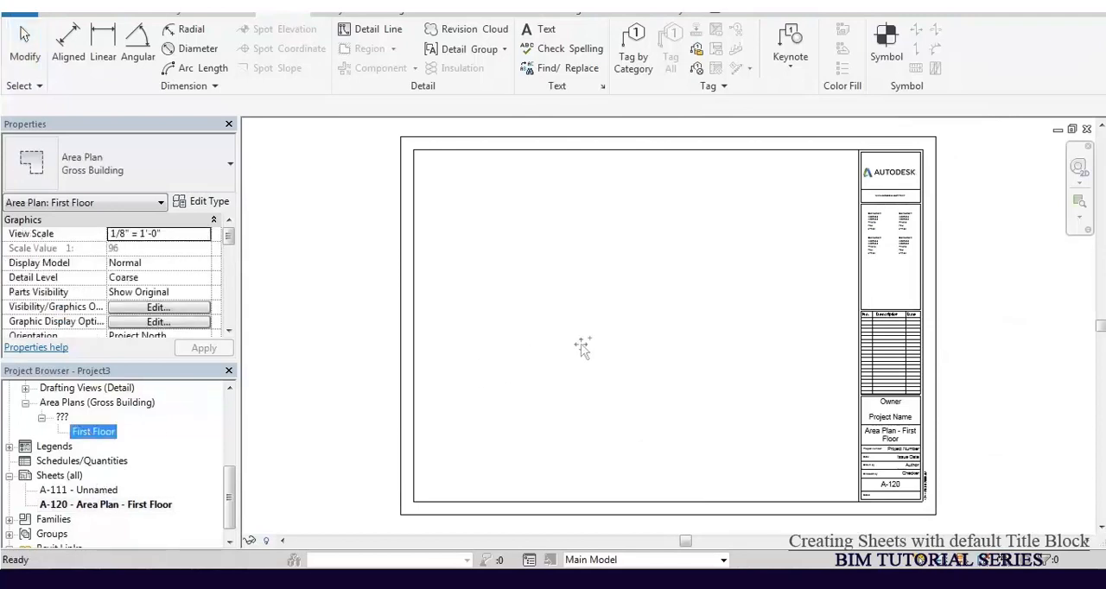
{"action": "left_click_drag", "start_coordinate": [93, 431], "coordinate": [598, 330]}
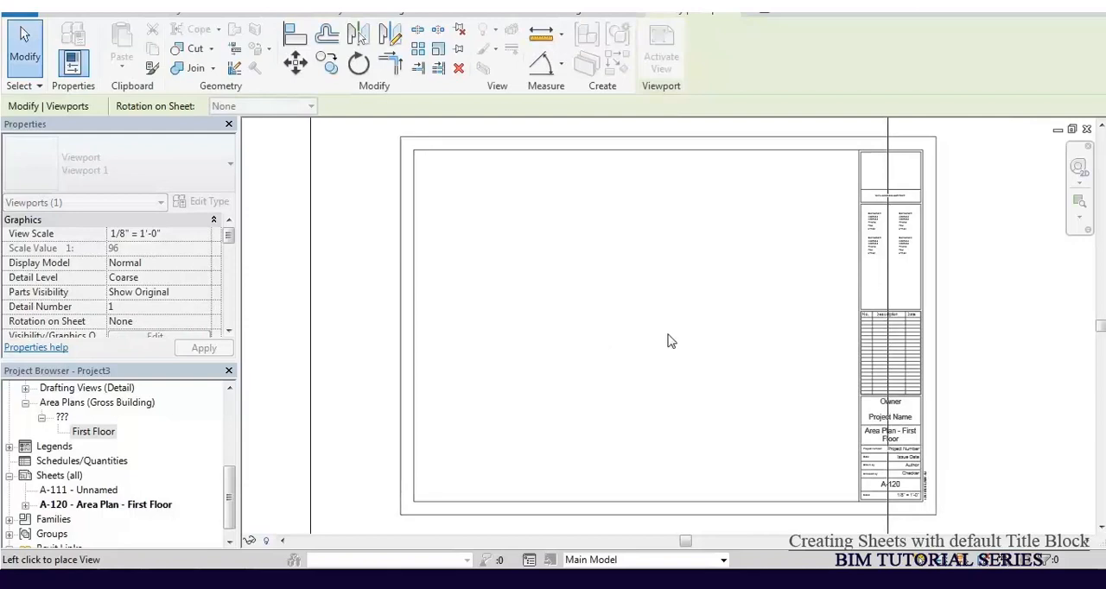
{"action": "left_click", "coordinate": [654, 337]}
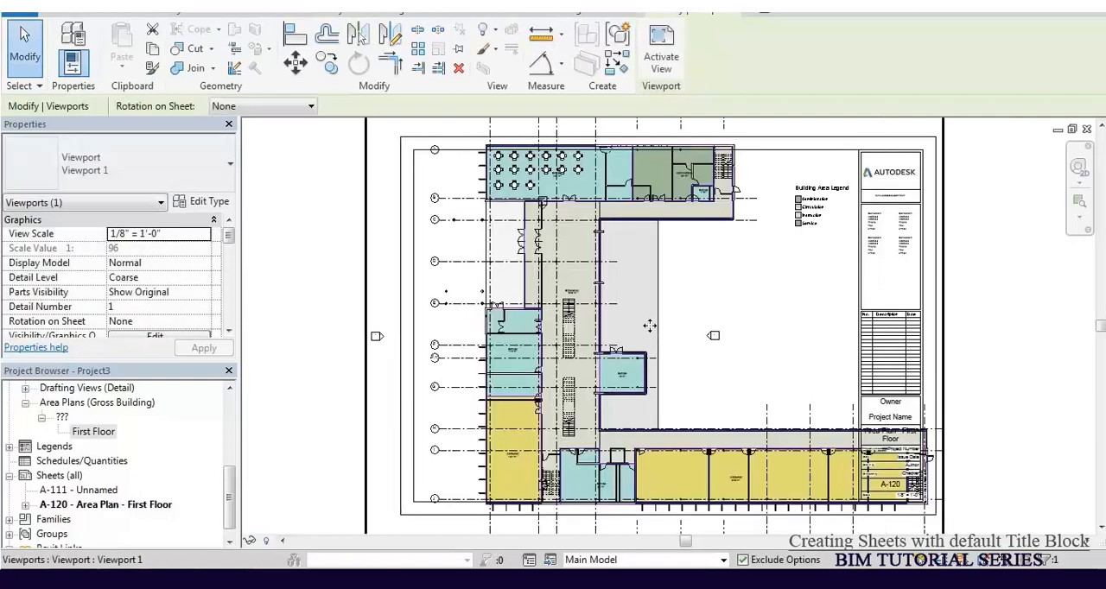
Step: Activate the First Floor view on the sheet and set its scale to 1/16" = 1'-0"
{"action": "scroll", "coordinate": [649, 326], "scroll_direction": "down", "scroll_amount": 1}
{"action": "scroll", "coordinate": [563, 469], "scroll_direction": "up", "scroll_amount": 6}
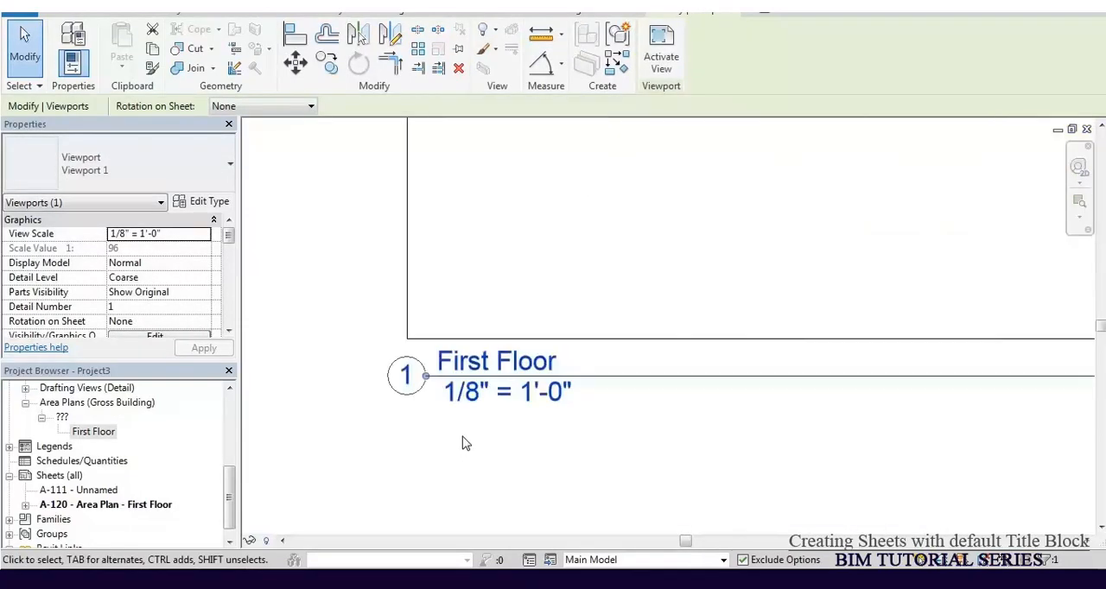
{"action": "scroll", "coordinate": [446, 420], "scroll_direction": "down", "scroll_amount": 7}
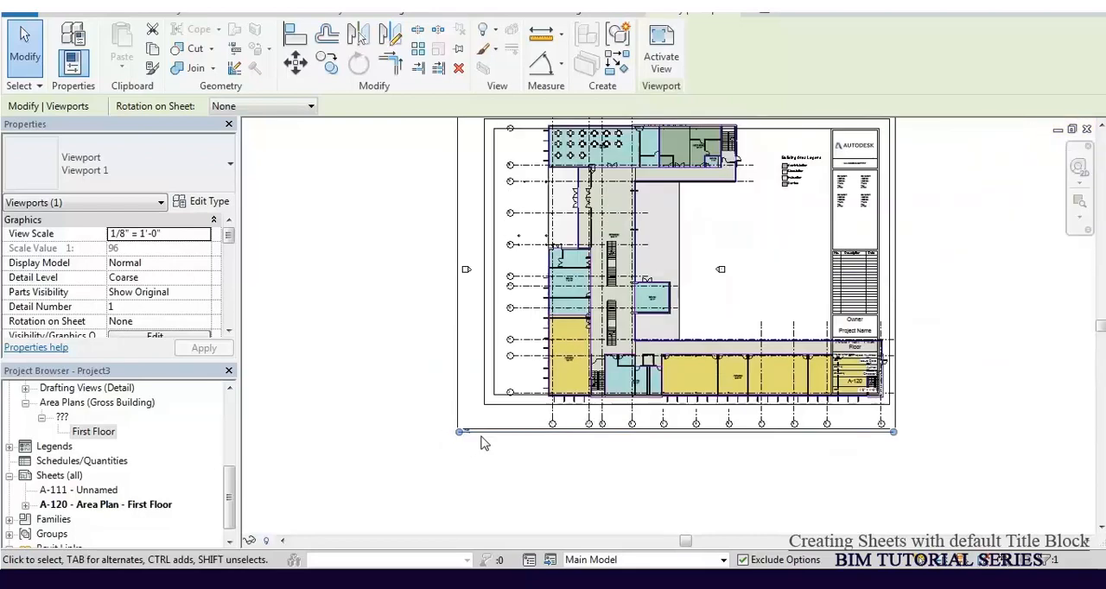
{"action": "double_click", "coordinate": [610, 261]}
{"action": "left_click", "coordinate": [271, 541]}
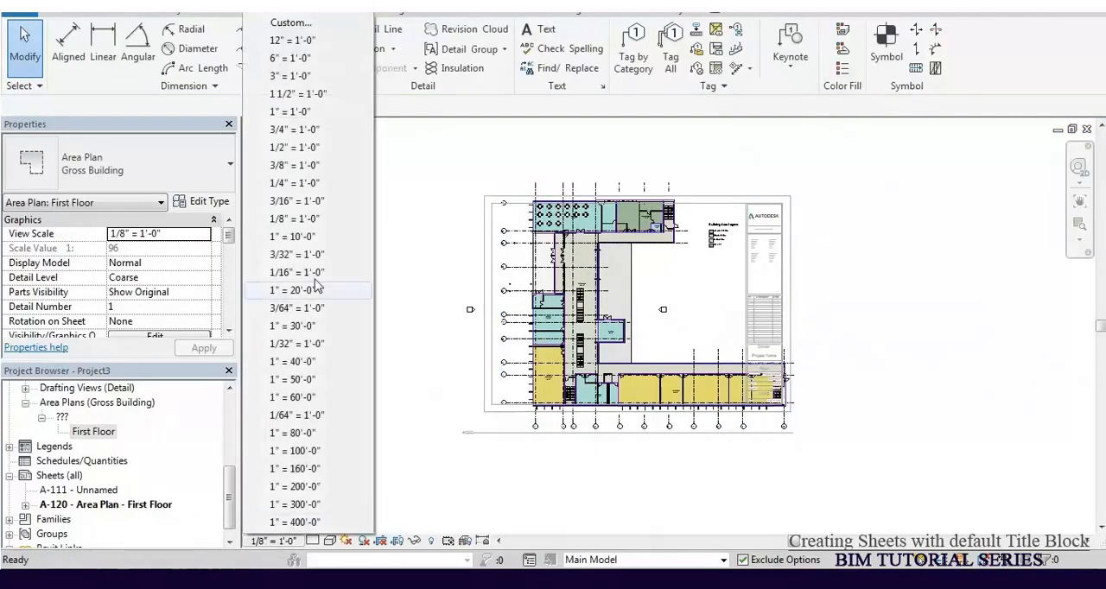
{"action": "left_click", "coordinate": [303, 201]}
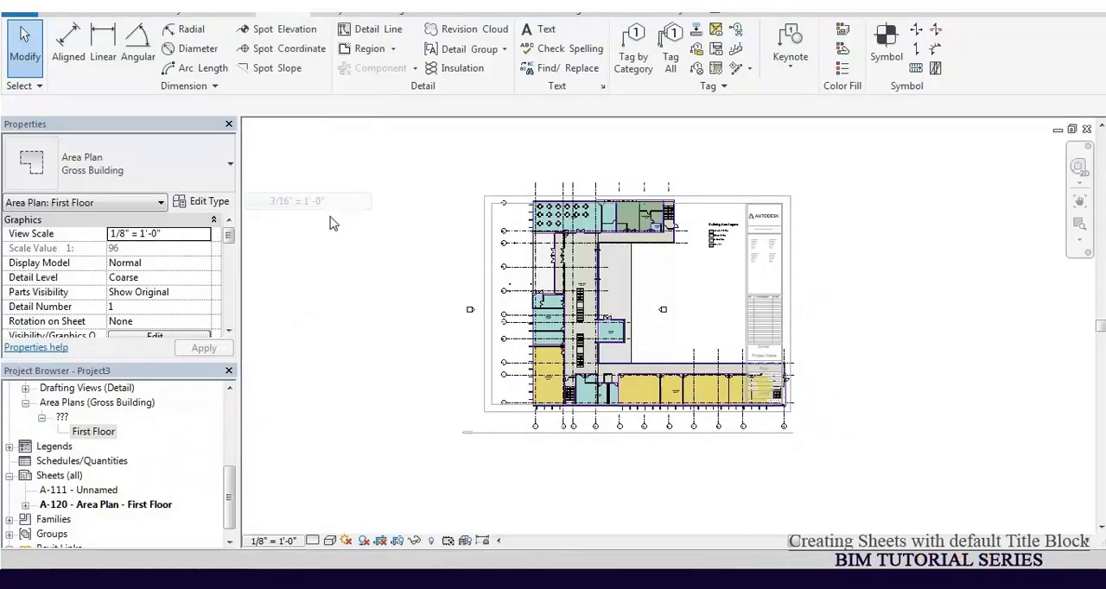
{"action": "left_click", "coordinate": [253, 542]}
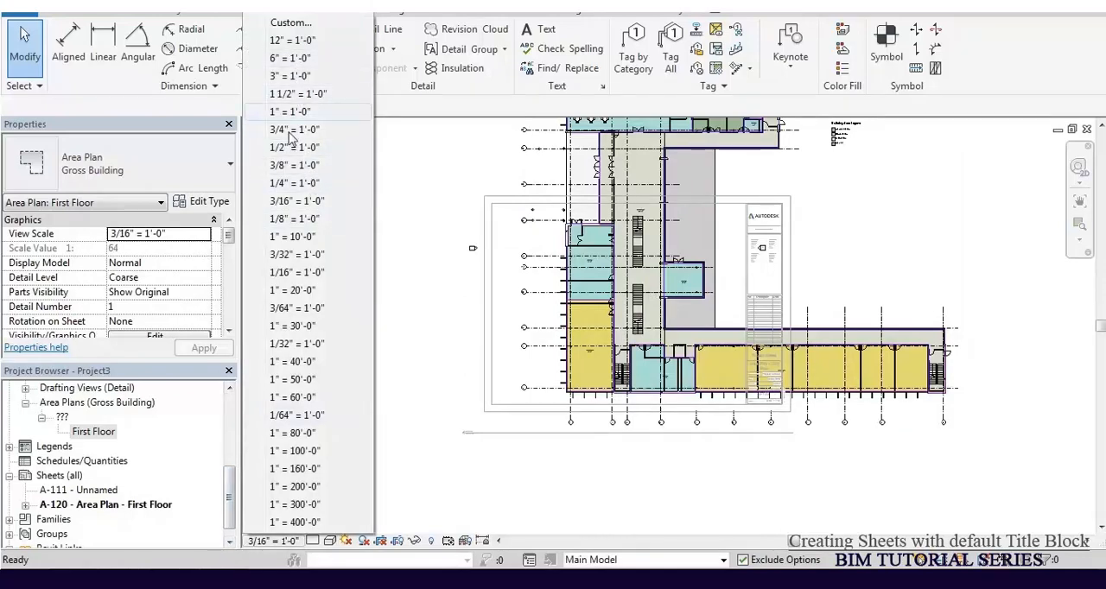
{"action": "left_click", "coordinate": [294, 273]}
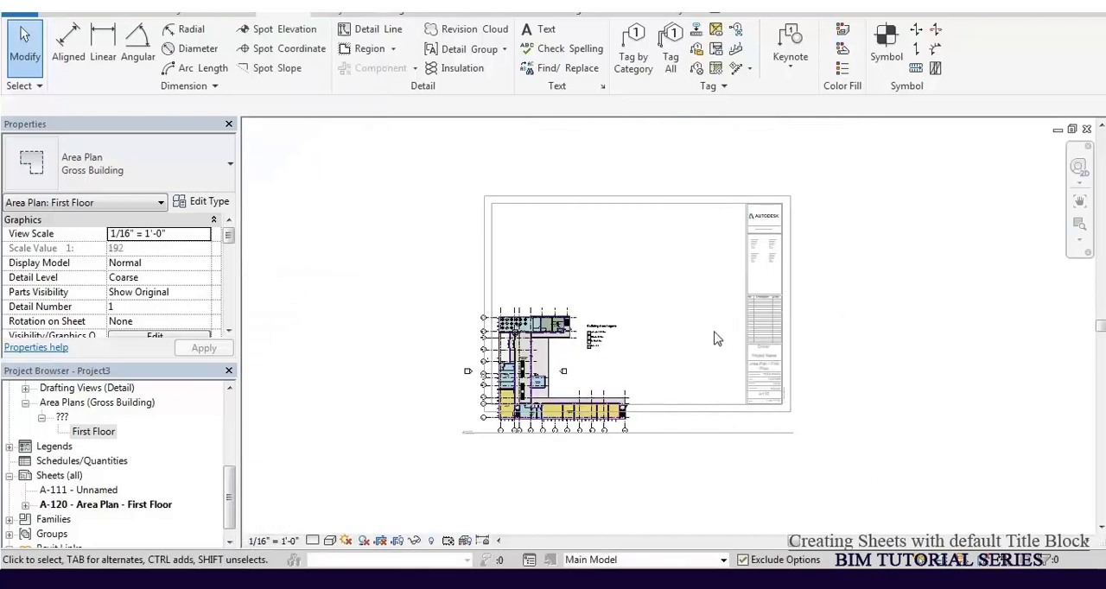
Step: Deactivate the First Floor view and move its viewport inside the sheet border, clear of the title block
{"action": "right_click", "coordinate": [558, 250]}
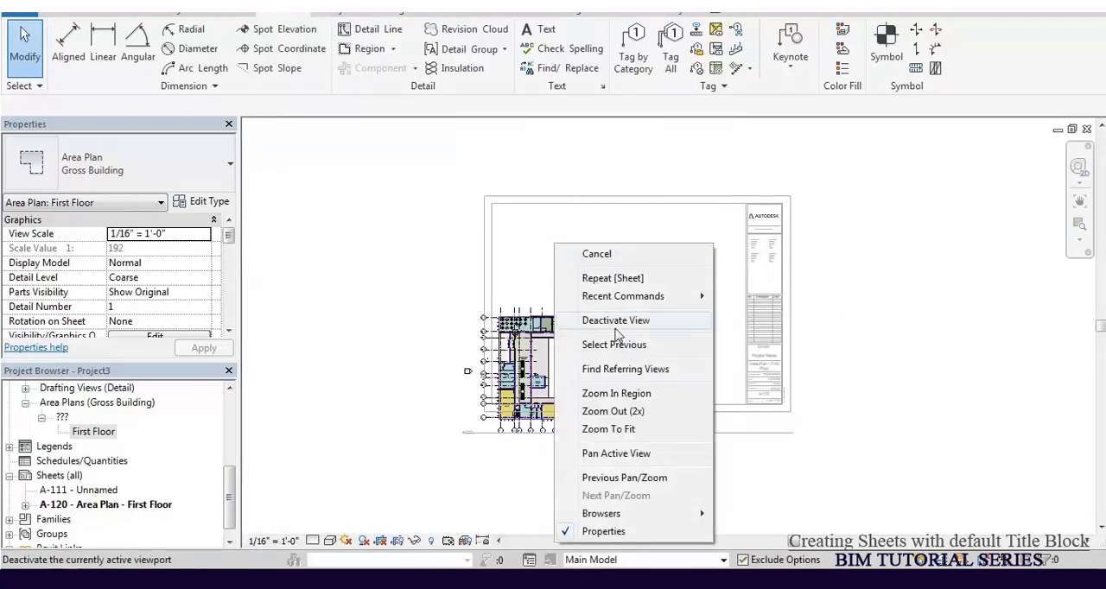
{"action": "left_click", "coordinate": [615, 322]}
{"action": "mouse_move", "coordinate": [553, 339]}
{"action": "left_mouse_down"}
{"action": "mouse_move", "coordinate": [585, 227]}
{"action": "mouse_move", "coordinate": [600, 267]}
{"action": "left_mouse_up"}
{"action": "left_click", "coordinate": [692, 309]}
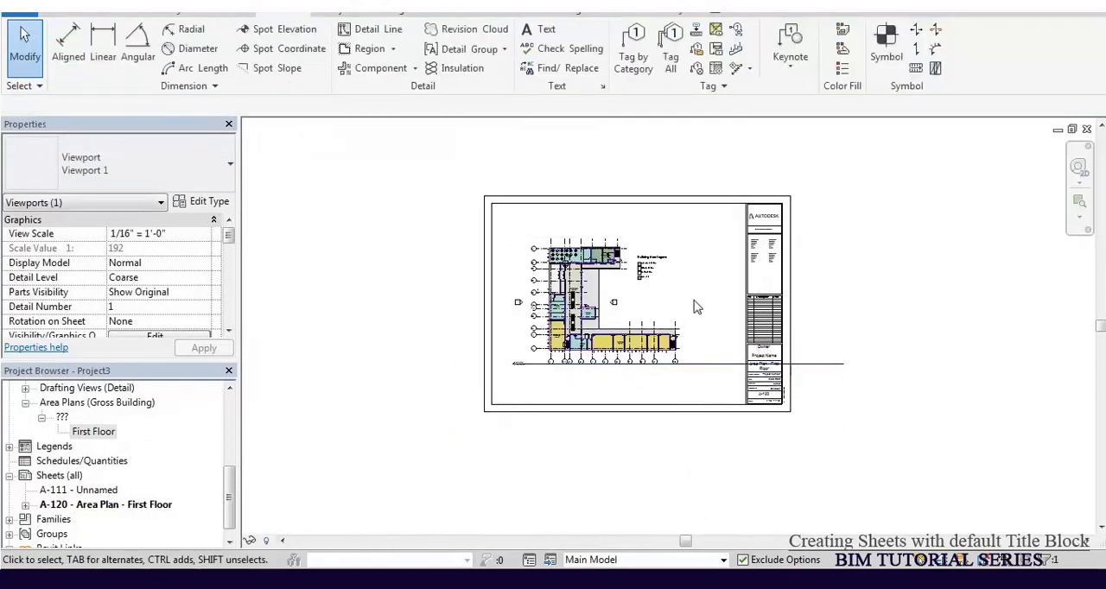
Step: Move the view title slightly lower beneath the plan and shorten its line to about the viewport's width
{"action": "left_click", "coordinate": [636, 320]}
{"action": "mouse_move", "coordinate": [707, 365]}
{"action": "left_mouse_down"}
{"action": "mouse_move", "coordinate": [704, 390]}
{"action": "mouse_move", "coordinate": [709, 380]}
{"action": "left_mouse_up"}
{"action": "left_click", "coordinate": [896, 399]}
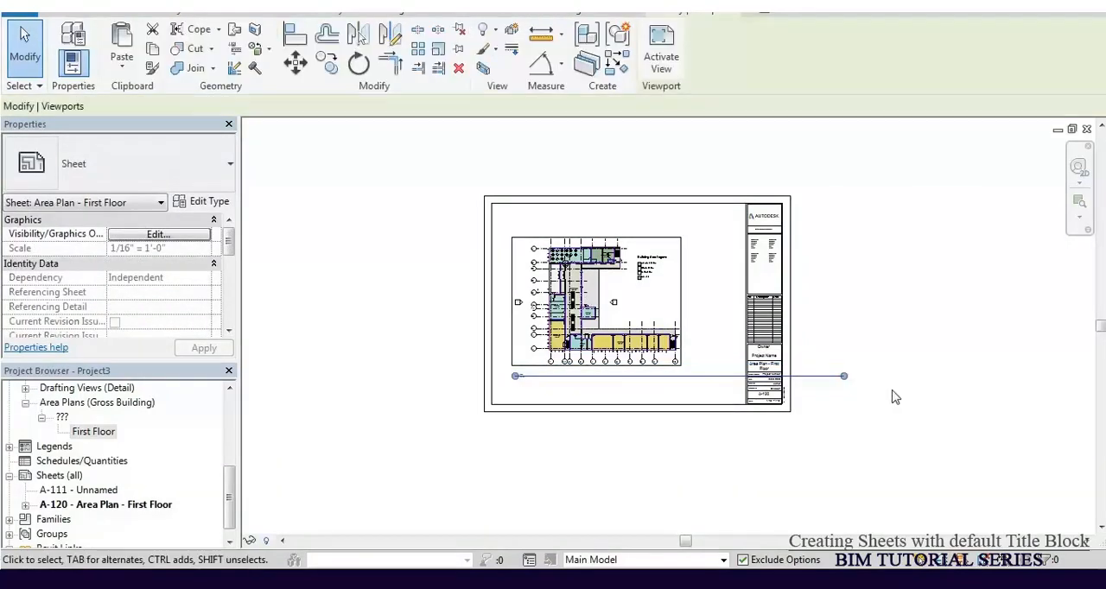
{"action": "left_click", "coordinate": [845, 377]}
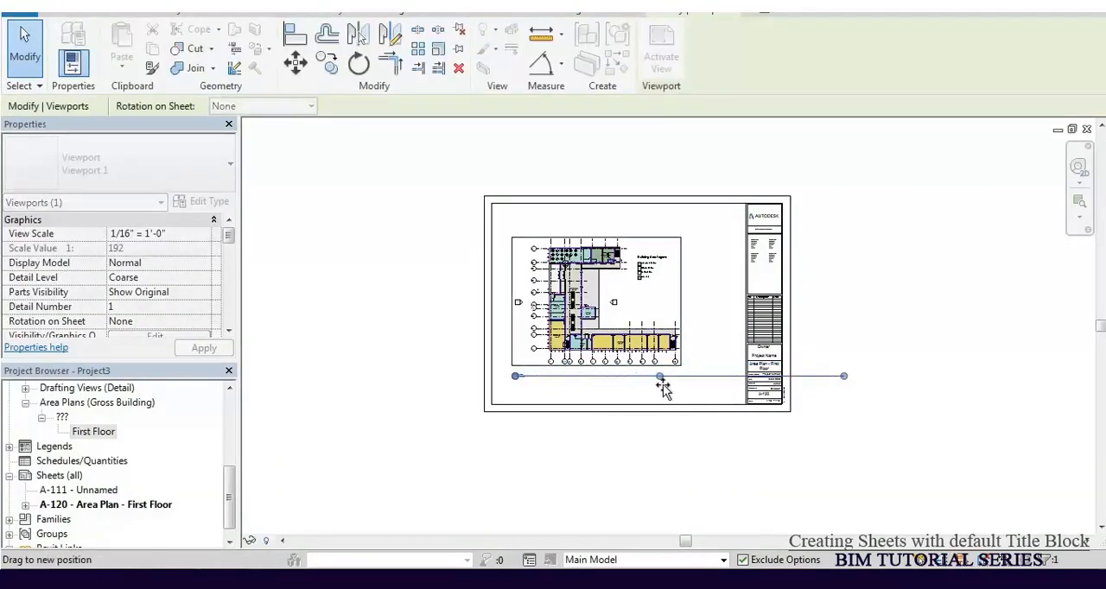
{"action": "key", "text": "Escape"}
Step: Examine the placed plan, the scale entry in the A-120 title block and the First Floor view title
{"action": "scroll", "coordinate": [633, 269], "scroll_direction": "up", "scroll_amount": 5}
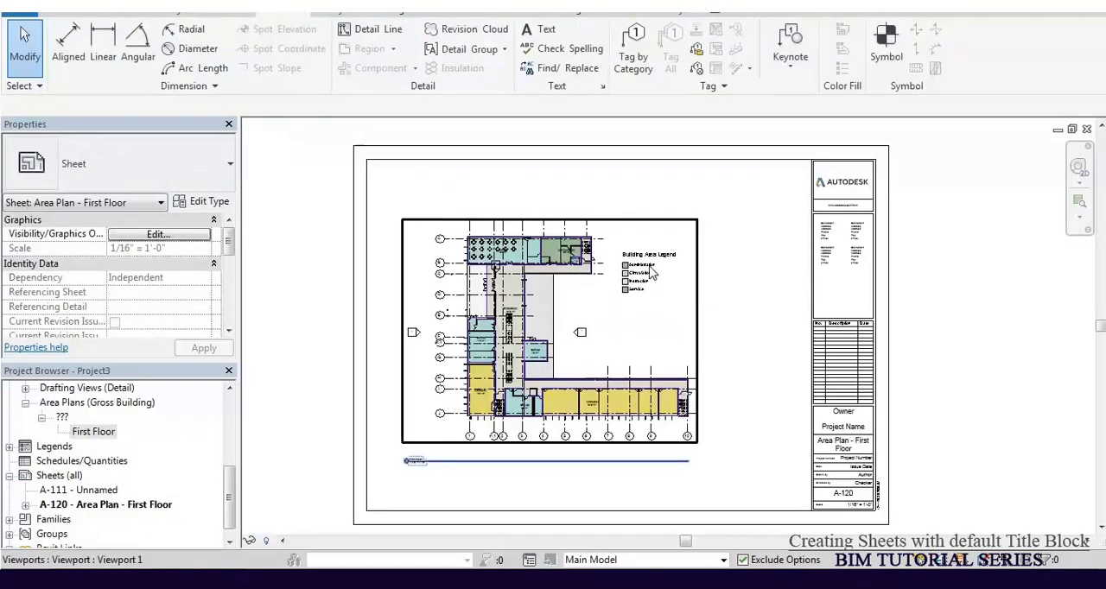
{"action": "scroll", "coordinate": [656, 298], "scroll_direction": "down", "scroll_amount": 2}
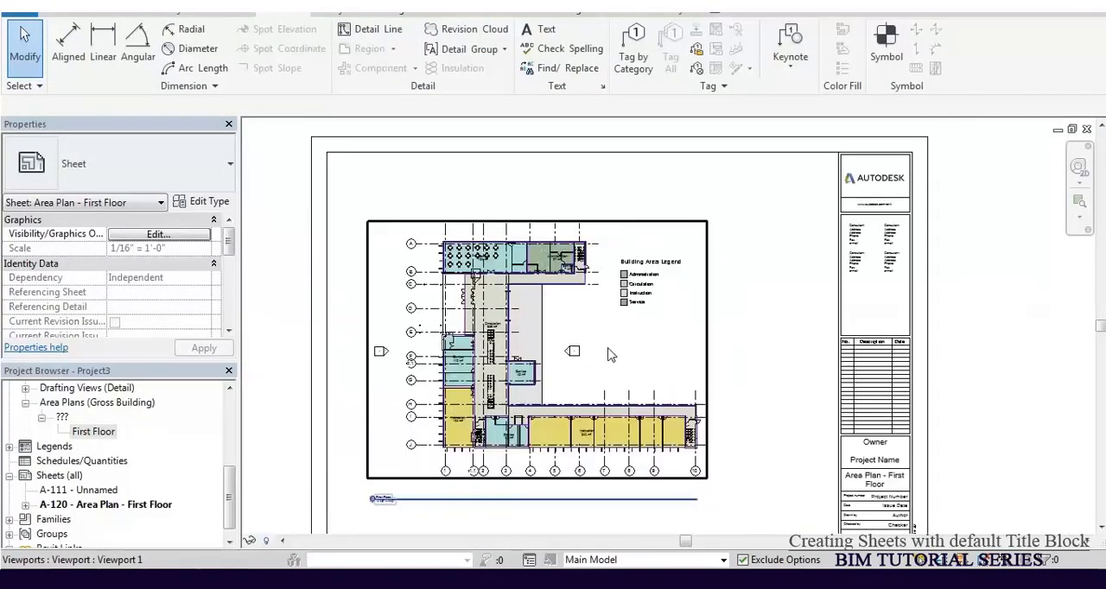
{"action": "scroll", "coordinate": [610, 354], "scroll_direction": "down", "scroll_amount": 1}
{"action": "scroll", "coordinate": [808, 510], "scroll_direction": "up", "scroll_amount": 3}
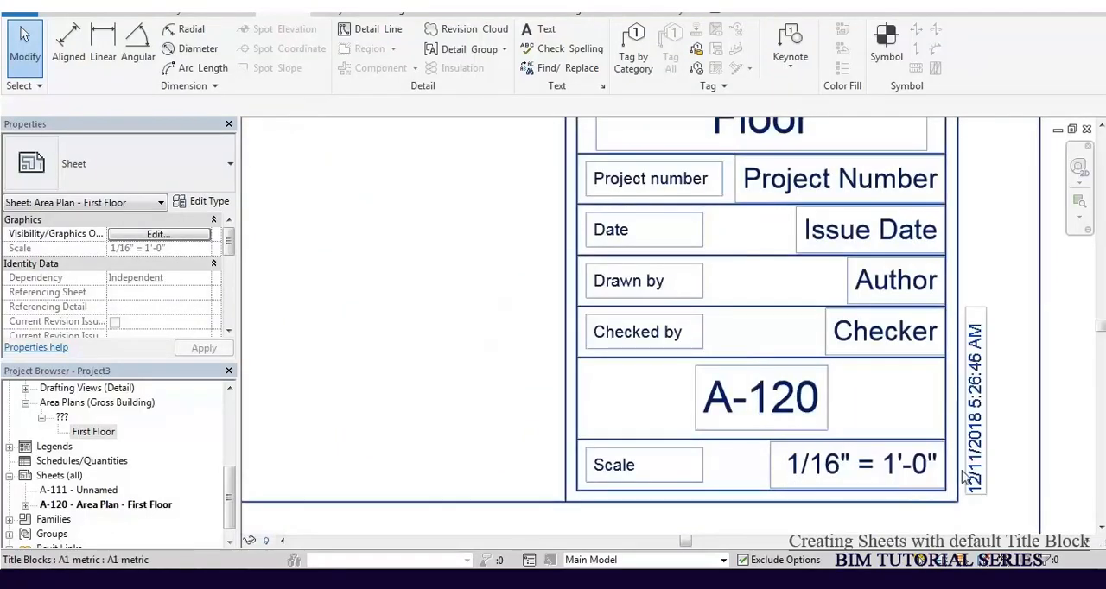
{"action": "scroll", "coordinate": [966, 475], "scroll_direction": "down", "scroll_amount": 4}
{"action": "middle_click_drag", "start_coordinate": [520, 391], "coordinate": [868, 397]}
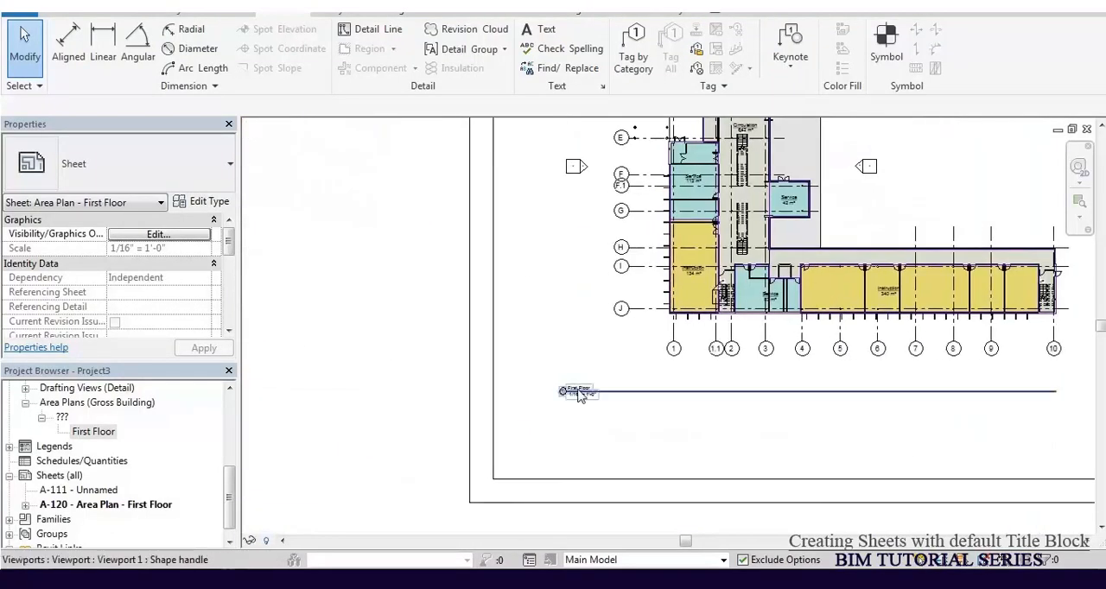
{"action": "scroll", "coordinate": [573, 394], "scroll_direction": "up", "scroll_amount": 4}
{"action": "scroll", "coordinate": [492, 405], "scroll_direction": "down", "scroll_amount": 4}
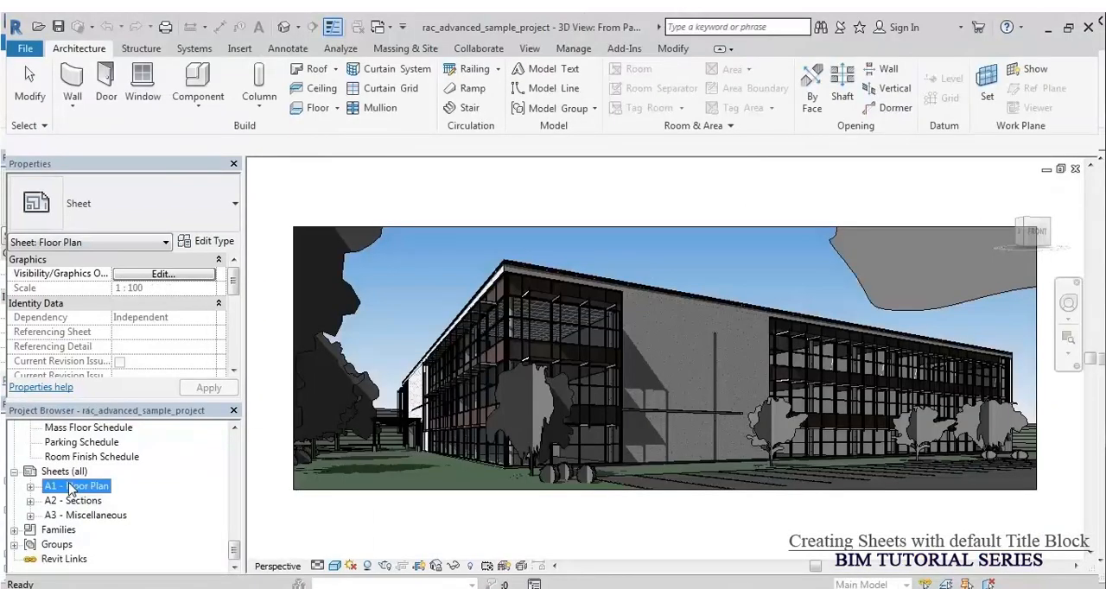
Step: Open sheet A1 - Floor Plan in rac_advanced_sample_project and examine its title block, placed floor plan and view title
{"action": "double_click", "coordinate": [66, 486]}
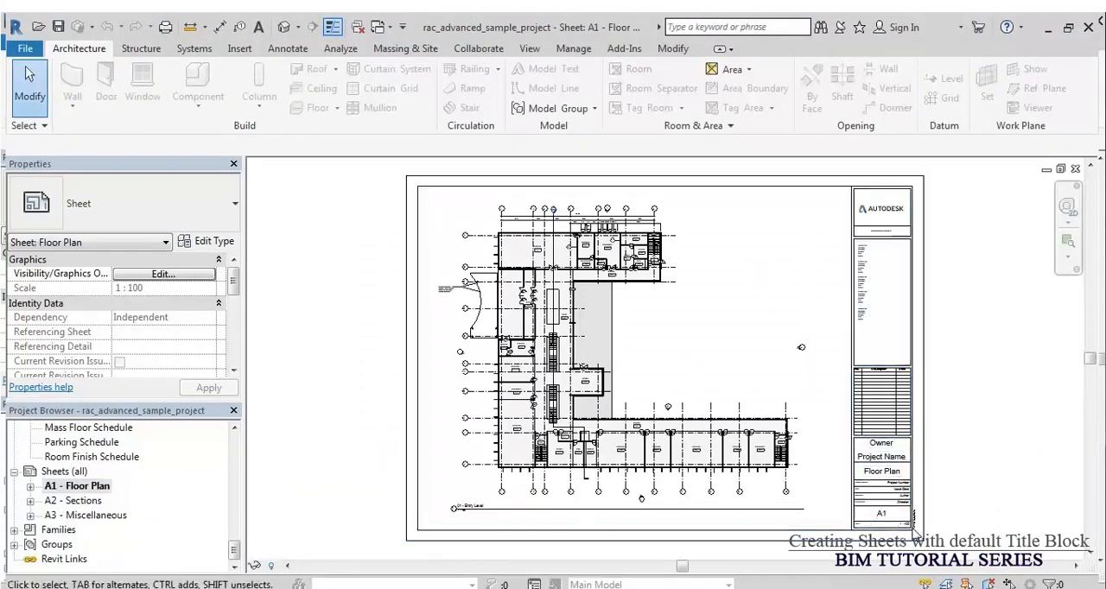
{"action": "scroll", "coordinate": [914, 529], "scroll_direction": "up", "scroll_amount": 5}
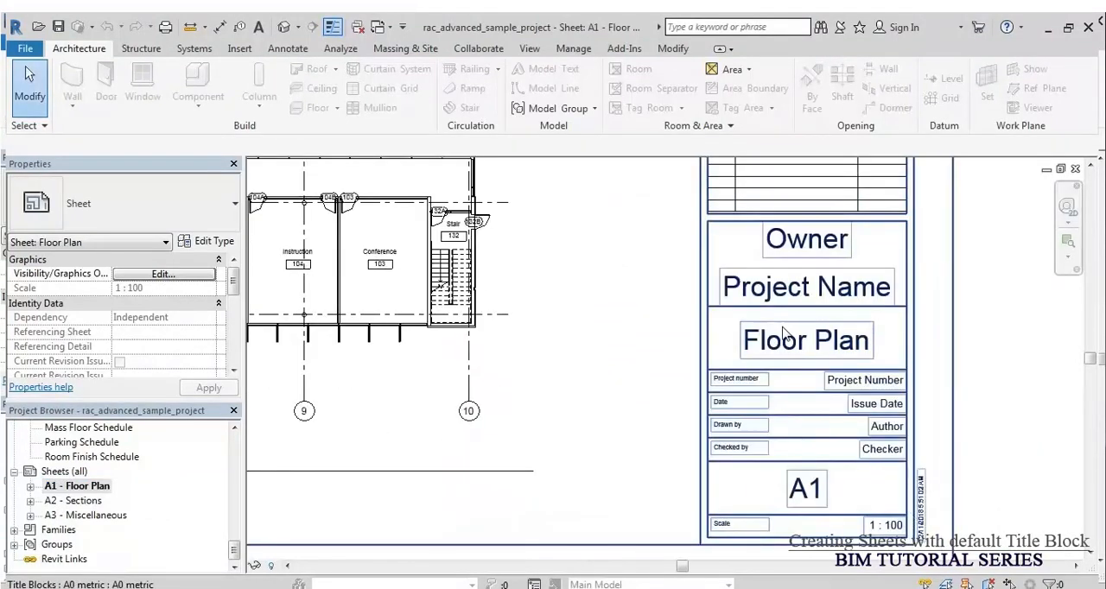
{"action": "scroll", "coordinate": [908, 506], "scroll_direction": "up", "scroll_amount": 2}
{"action": "scroll", "coordinate": [903, 441], "scroll_direction": "down", "scroll_amount": 4}
{"action": "scroll", "coordinate": [901, 440], "scroll_direction": "down", "scroll_amount": 2}
{"action": "middle_click_drag", "start_coordinate": [565, 375], "coordinate": [733, 387]}
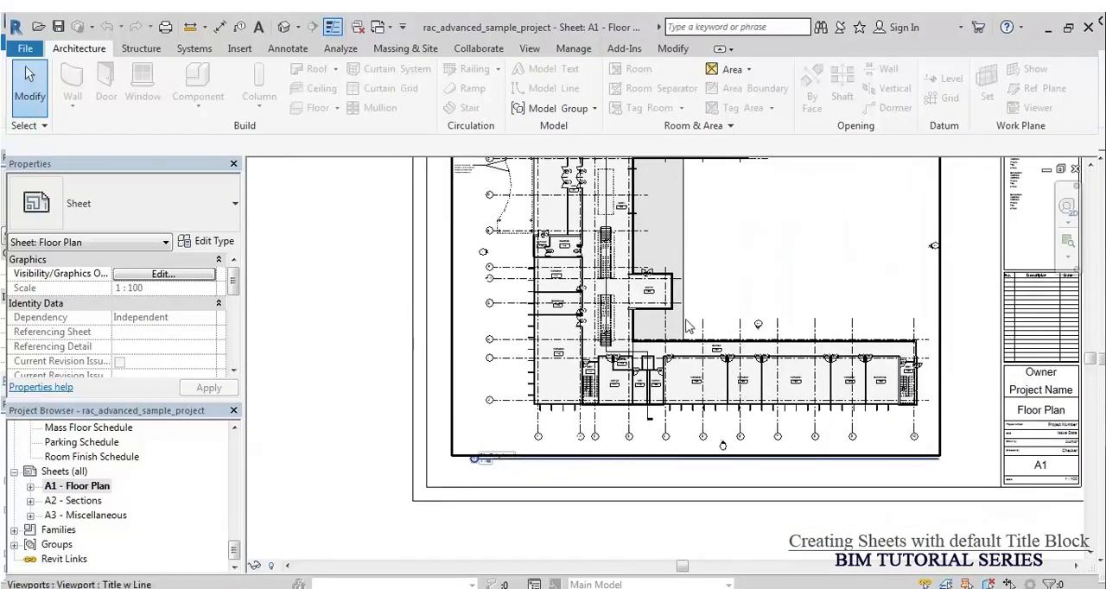
{"action": "scroll", "coordinate": [471, 492], "scroll_direction": "up", "scroll_amount": 3}
{"action": "scroll", "coordinate": [481, 527], "scroll_direction": "down", "scroll_amount": 5}
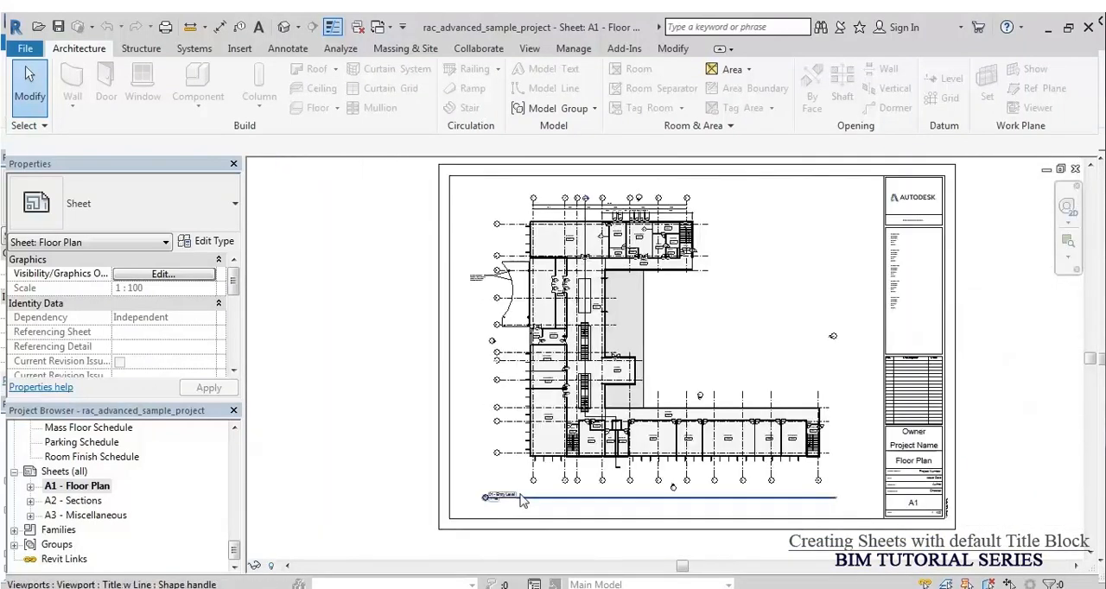
Step: Check the rooms on sheet A1, open sheet A2 - Sections, and examine its view layout and title block
{"action": "scroll", "coordinate": [648, 246], "scroll_direction": "up", "scroll_amount": 5}
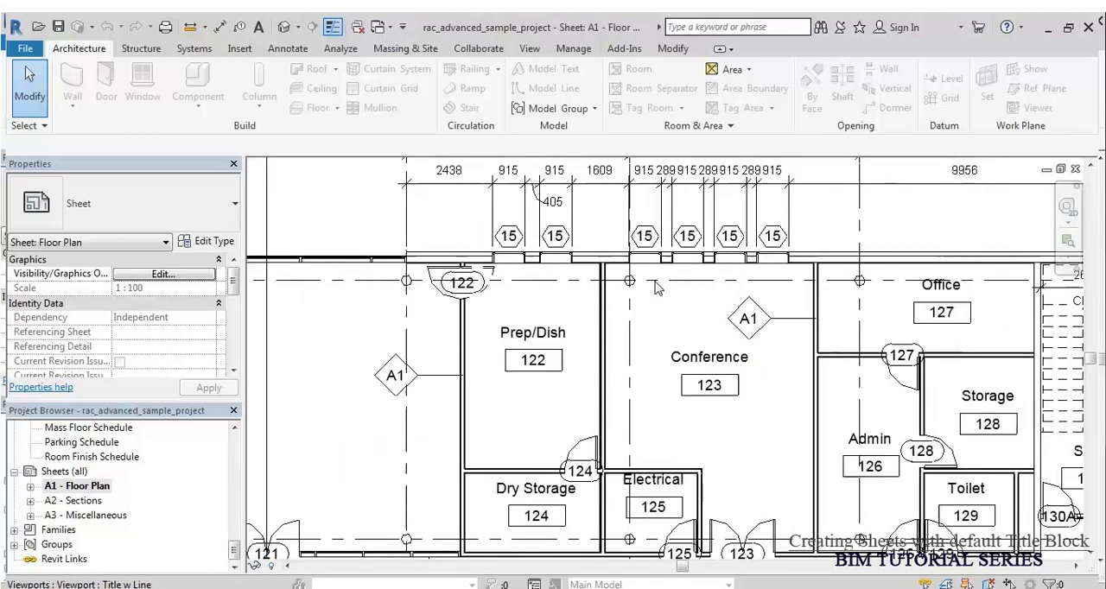
{"action": "scroll", "coordinate": [656, 288], "scroll_direction": "down", "scroll_amount": 5}
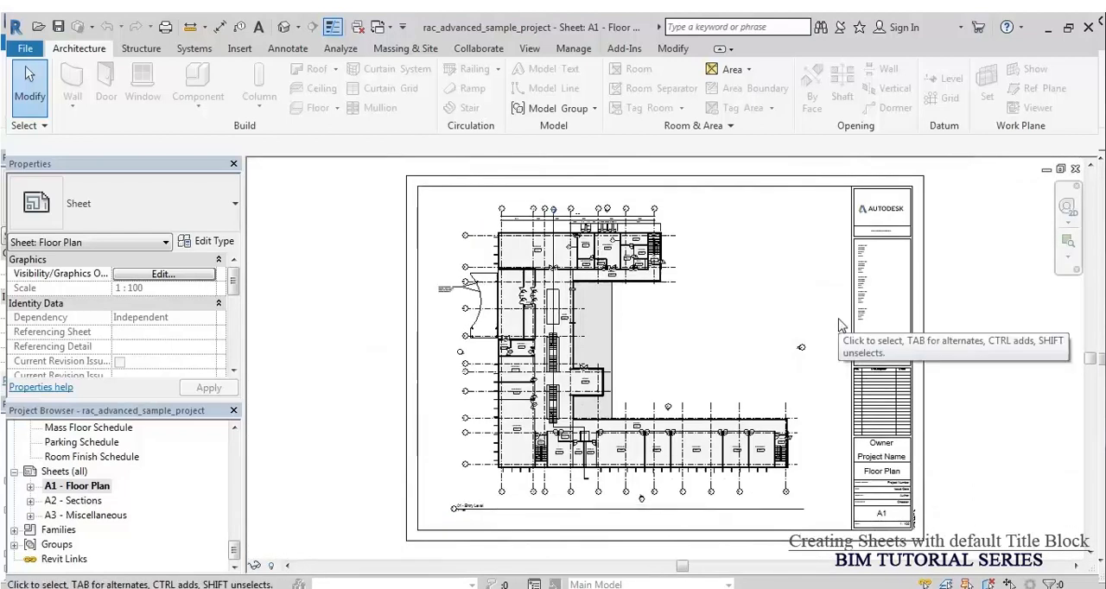
{"action": "left_click", "coordinate": [73, 507]}
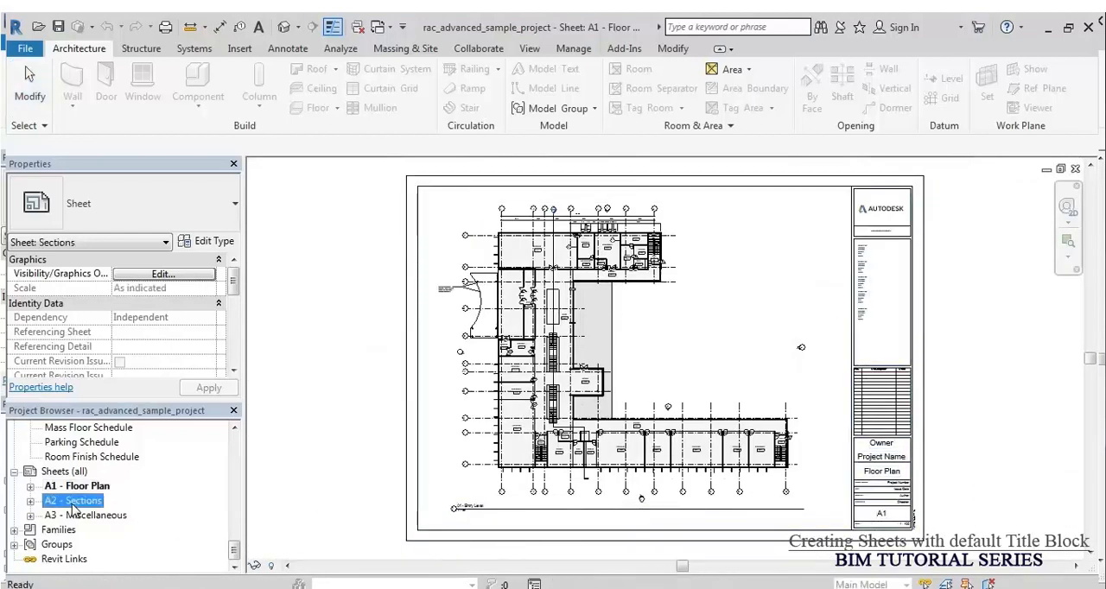
{"action": "double_click", "coordinate": [73, 508]}
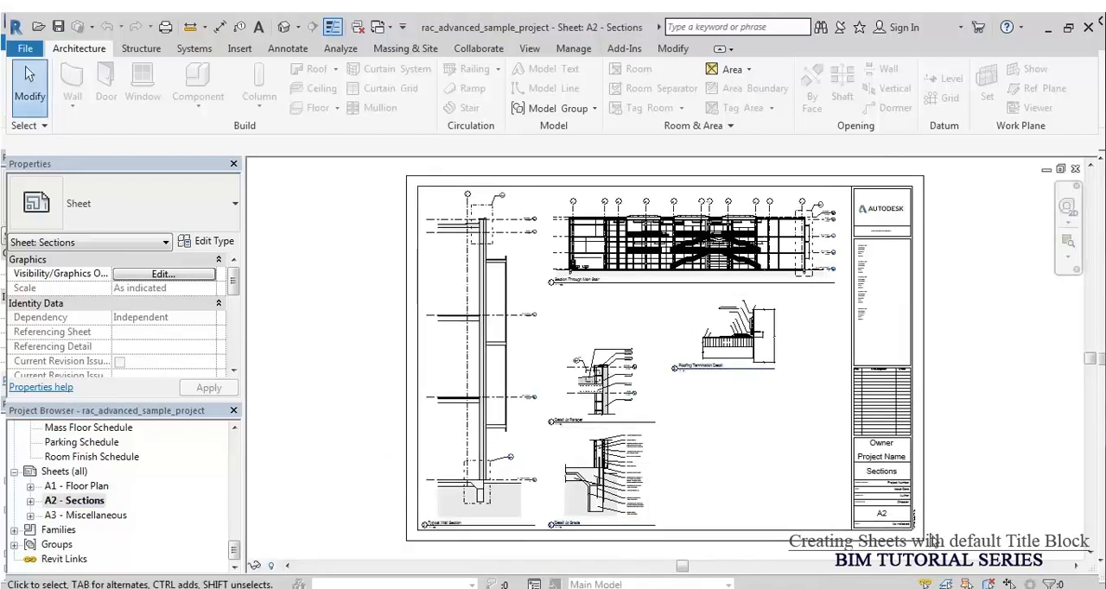
{"action": "scroll", "coordinate": [872, 490], "scroll_direction": "up", "scroll_amount": 4}
{"action": "scroll", "coordinate": [871, 488], "scroll_direction": "down", "scroll_amount": 2}
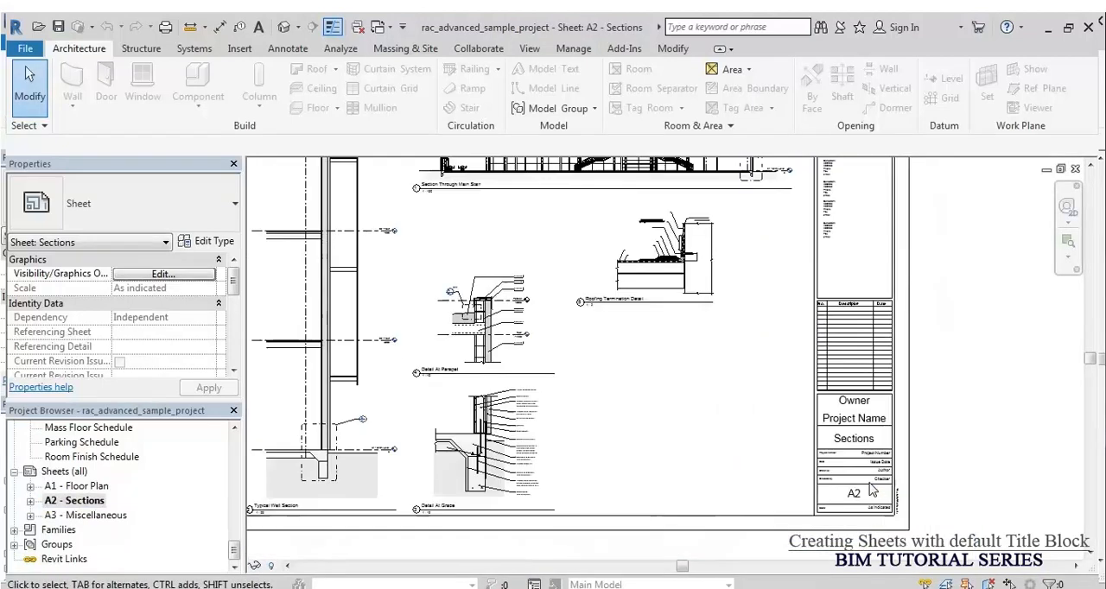
{"action": "middle_click_drag", "start_coordinate": [615, 456], "coordinate": [728, 527]}
{"action": "scroll", "coordinate": [800, 140], "scroll_direction": "up", "scroll_amount": 5}
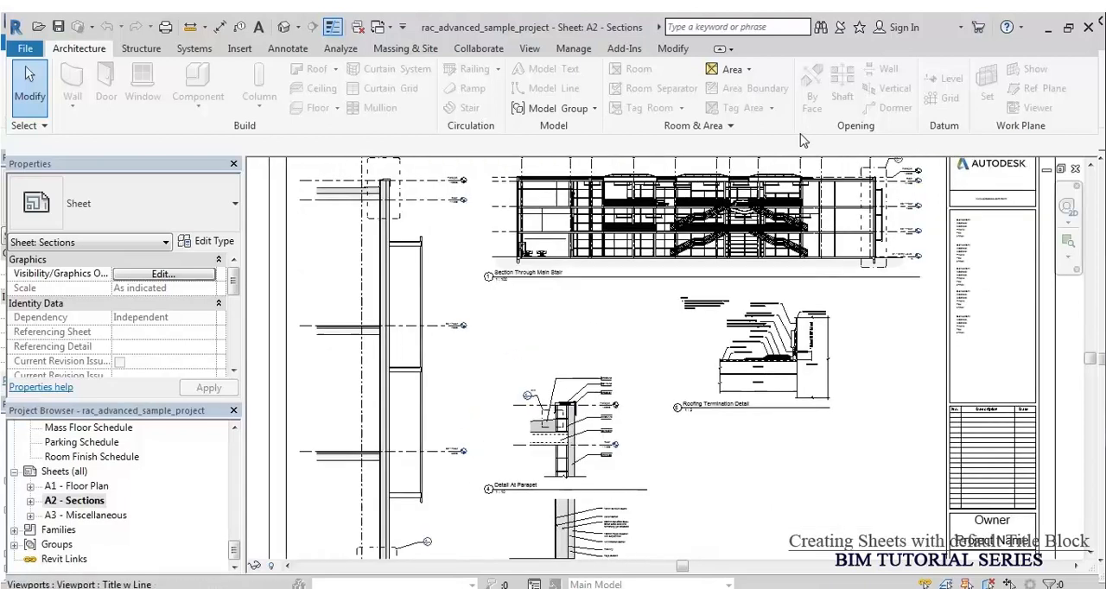
Step: Examine the Section Through Main Stair view on sheet A2, including its title, number and scale
{"action": "middle_click_drag", "start_coordinate": [354, 388], "coordinate": [486, 413]}
{"action": "scroll", "coordinate": [396, 430], "scroll_direction": "up", "scroll_amount": 3}
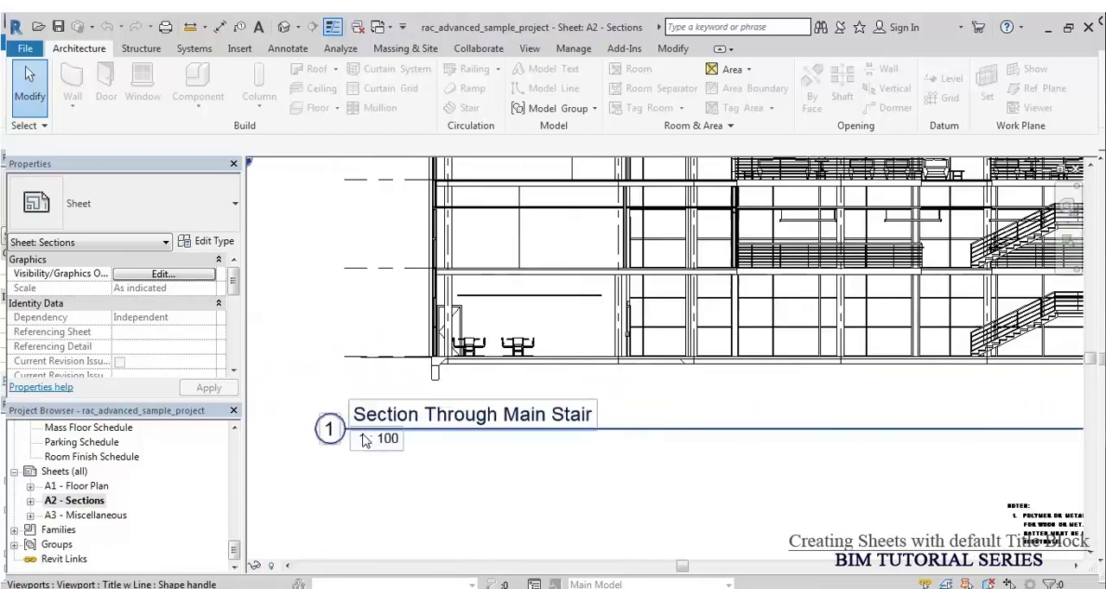
{"action": "scroll", "coordinate": [505, 433], "scroll_direction": "down", "scroll_amount": 4}
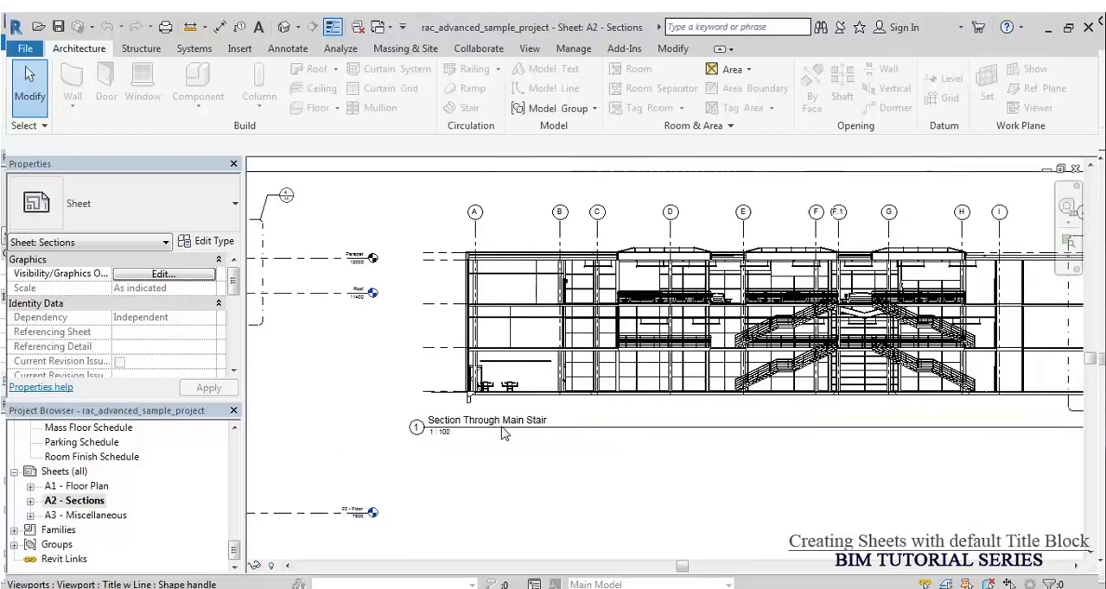
{"action": "middle_click_drag", "start_coordinate": [639, 441], "coordinate": [584, 424]}
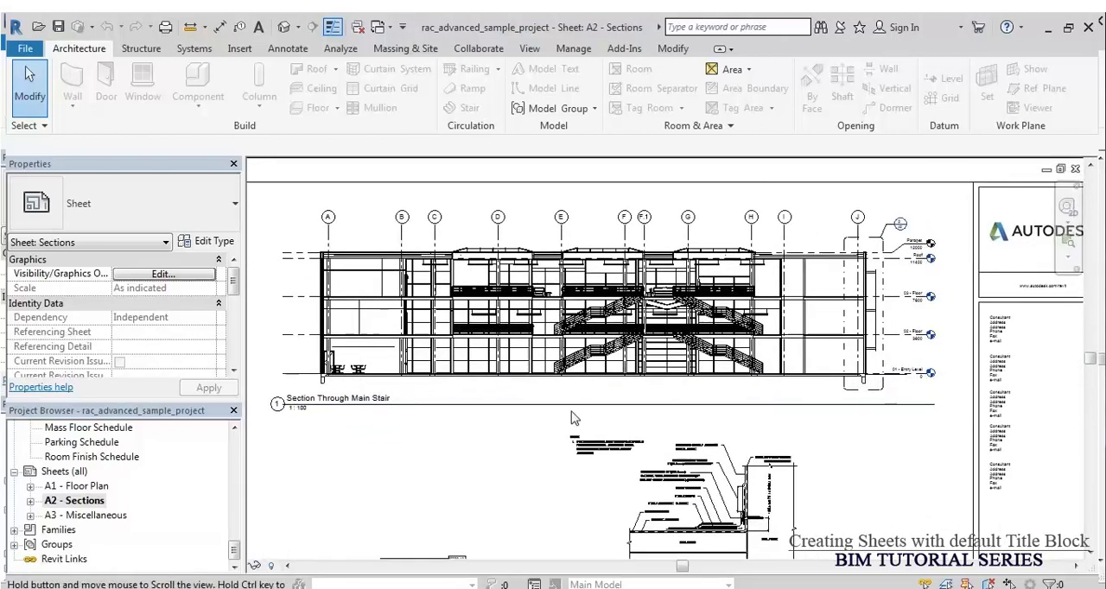
{"action": "scroll", "coordinate": [752, 317], "scroll_direction": "up", "scroll_amount": 5}
{"action": "scroll", "coordinate": [750, 318], "scroll_direction": "down", "scroll_amount": 3}
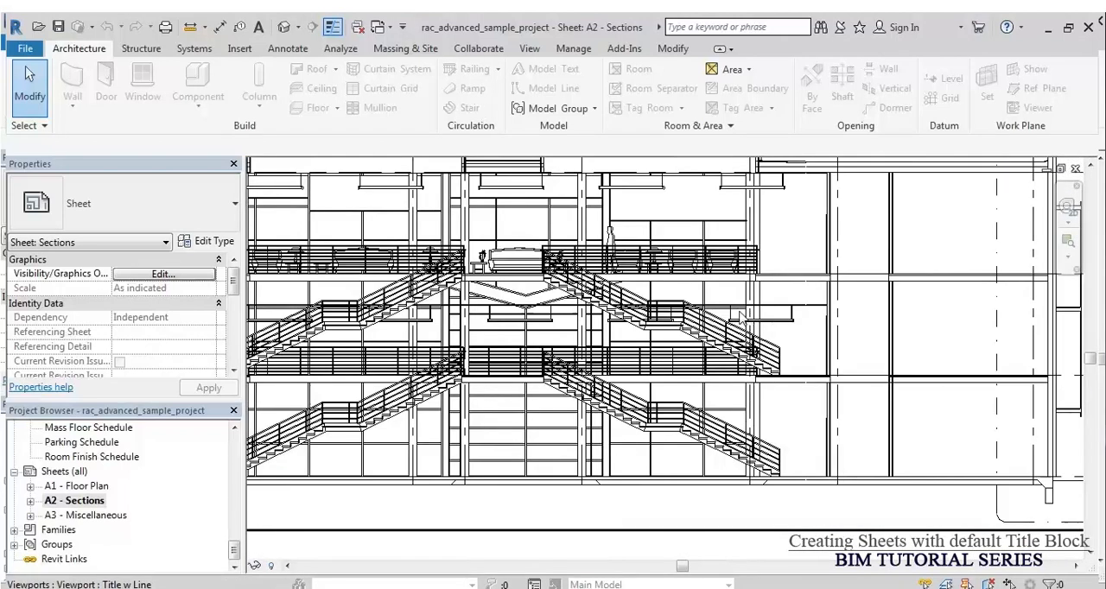
{"action": "scroll", "coordinate": [631, 287], "scroll_direction": "down", "scroll_amount": 3}
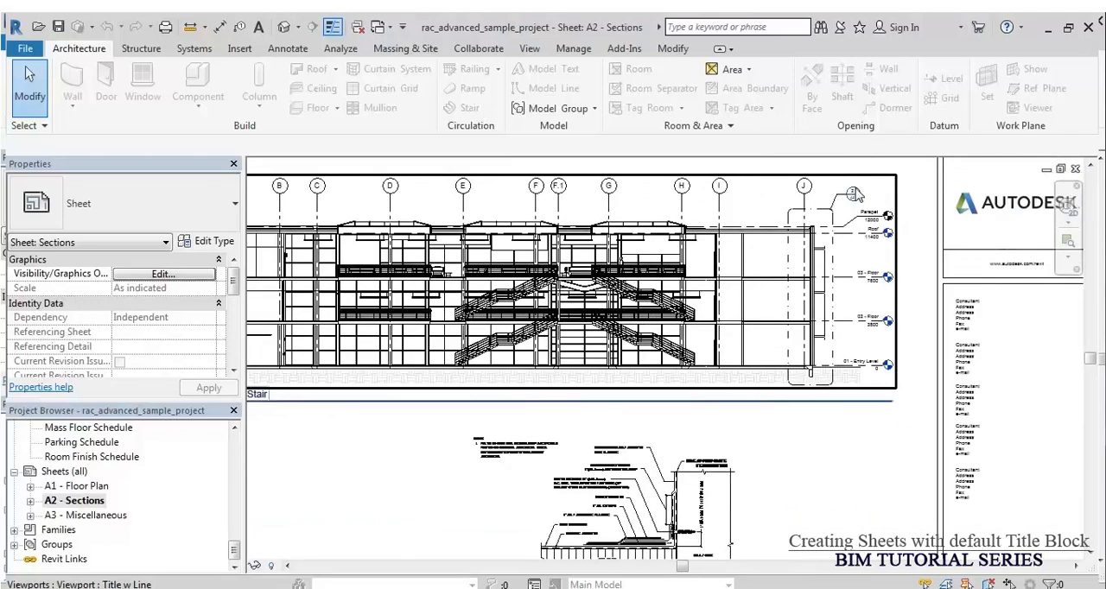
Step: Trace the callout at grid J in the main stair section to the Typical Wall Section view
{"action": "scroll", "coordinate": [854, 194], "scroll_direction": "up", "scroll_amount": 4}
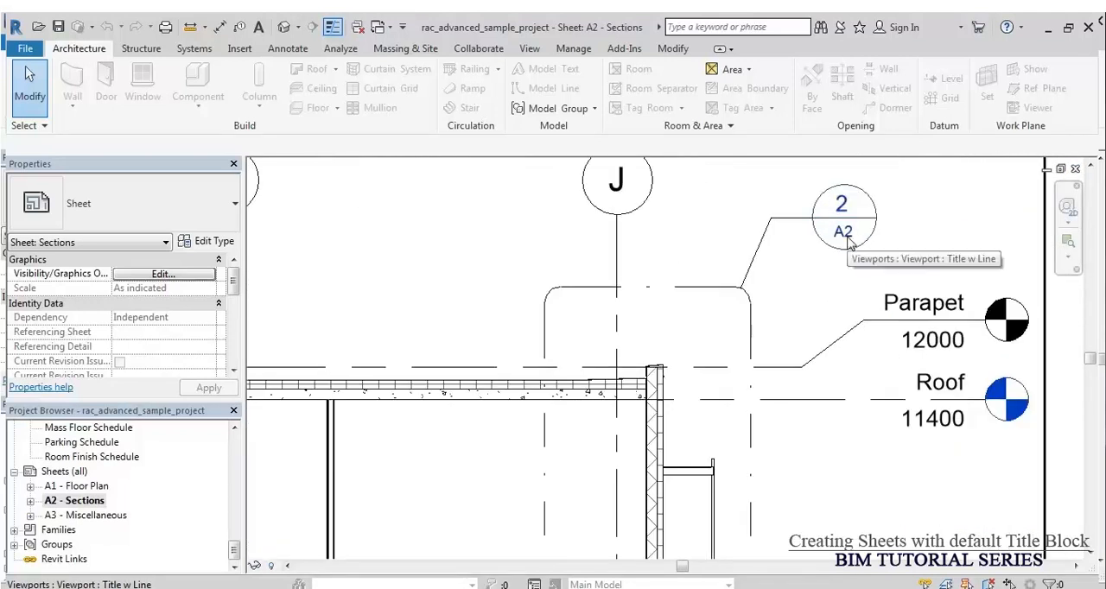
{"action": "scroll", "coordinate": [784, 242], "scroll_direction": "down", "scroll_amount": 5}
{"action": "middle_click_drag", "start_coordinate": [803, 383], "coordinate": [805, 228]}
{"action": "middle_click_drag", "start_coordinate": [519, 400], "coordinate": [791, 418]}
{"action": "scroll", "coordinate": [540, 528], "scroll_direction": "up", "scroll_amount": 4}
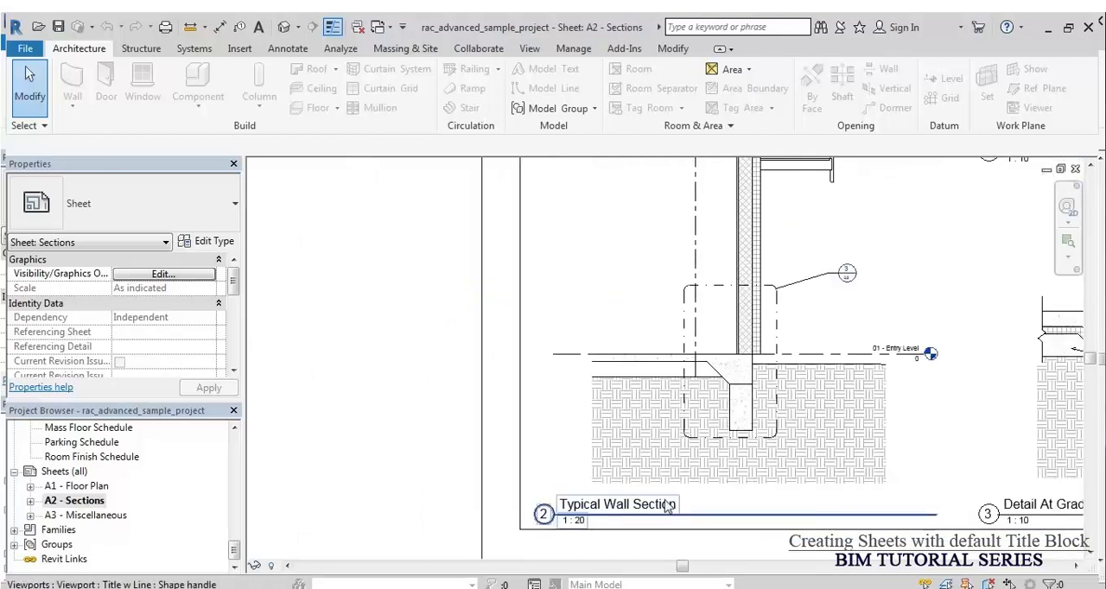
{"action": "scroll", "coordinate": [550, 566], "scroll_direction": "down", "scroll_amount": 5}
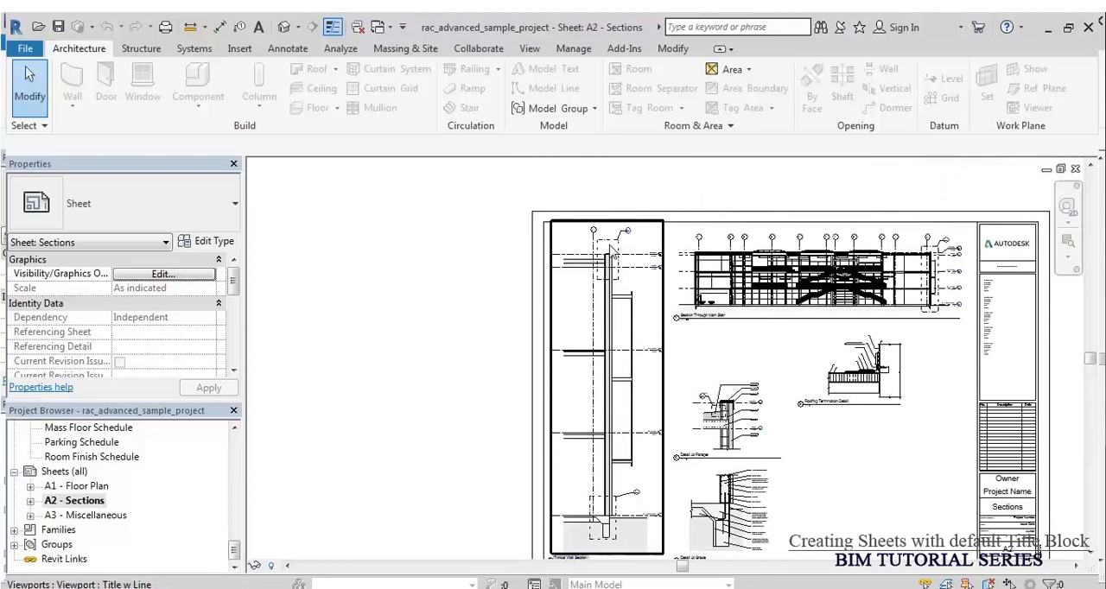
Step: Trace the callout at the base of the Typical Wall Section to the Detail At Grade view and title
{"action": "scroll", "coordinate": [611, 251], "scroll_direction": "up", "scroll_amount": 9}
{"action": "scroll", "coordinate": [622, 225], "scroll_direction": "down", "scroll_amount": 10}
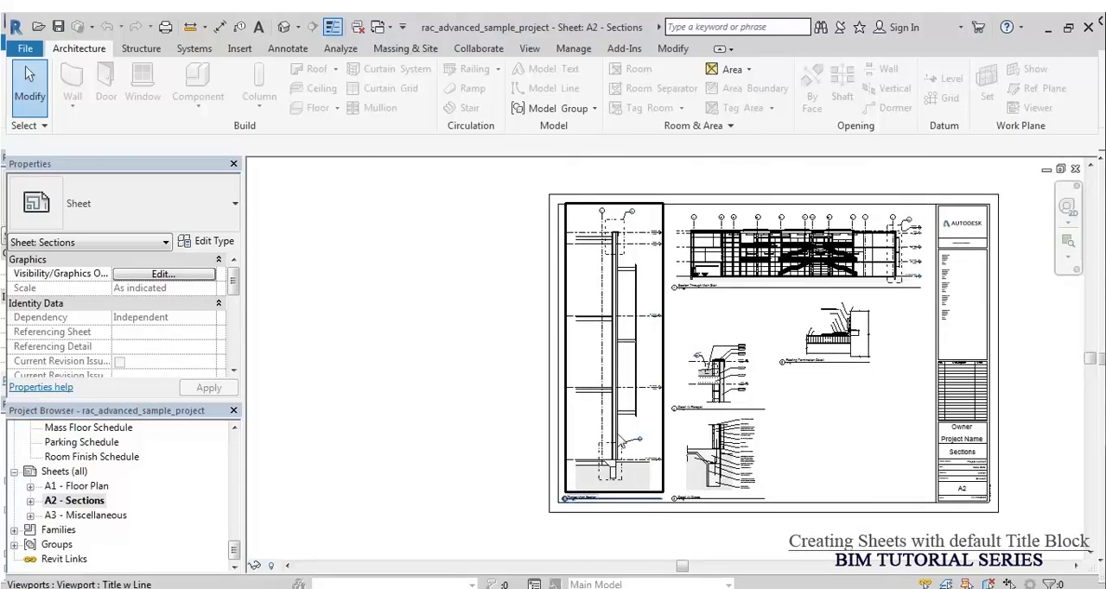
{"action": "scroll", "coordinate": [619, 445], "scroll_direction": "up", "scroll_amount": 10}
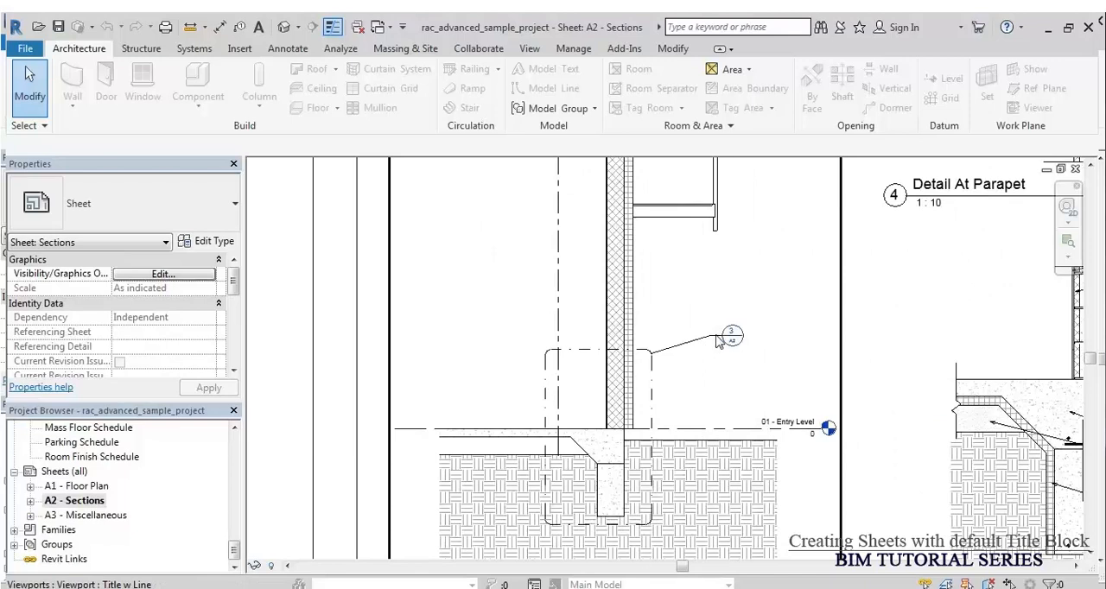
{"action": "scroll", "coordinate": [716, 343], "scroll_direction": "up", "scroll_amount": 8}
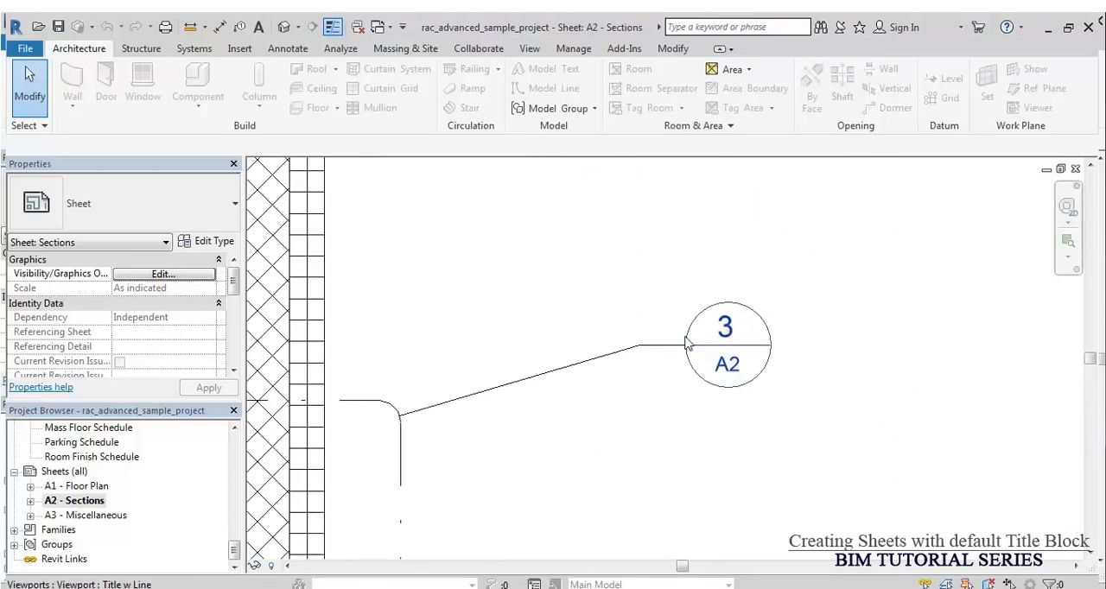
{"action": "scroll", "coordinate": [474, 336], "scroll_direction": "down", "scroll_amount": 9}
{"action": "middle_click_drag", "start_coordinate": [649, 452], "coordinate": [608, 389]}
{"action": "scroll", "coordinate": [622, 482], "scroll_direction": "up", "scroll_amount": 5}
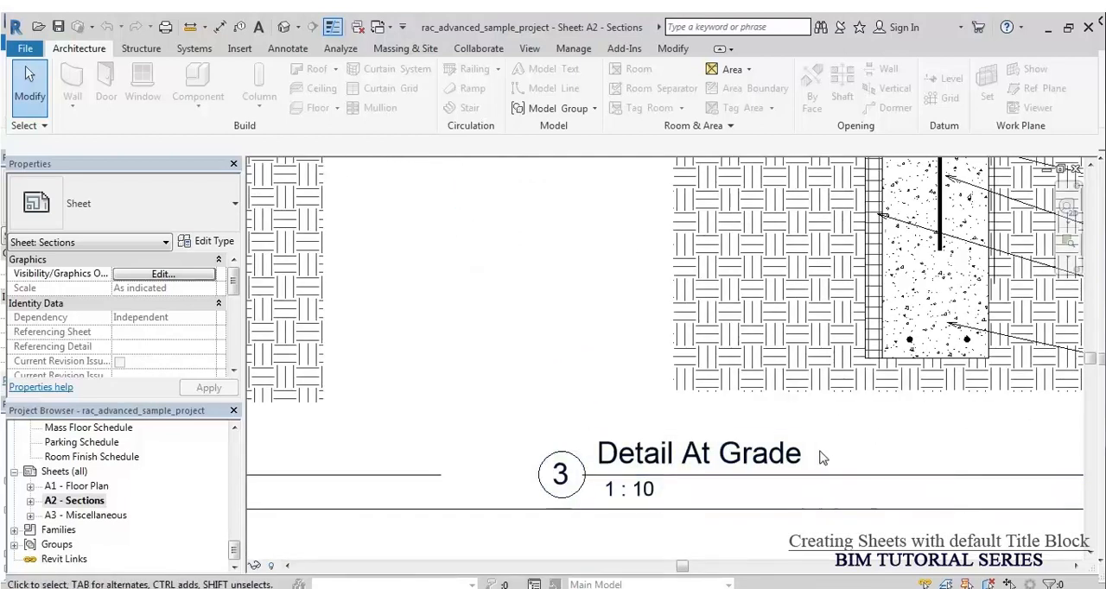
Step: Examine the material notes and leaders of Detail At Grade from the wall layers down to the grade beam
{"action": "scroll", "coordinate": [480, 486], "scroll_direction": "down", "scroll_amount": 8}
{"action": "middle_click_drag", "start_coordinate": [692, 363], "coordinate": [654, 385]}
{"action": "scroll", "coordinate": [620, 437], "scroll_direction": "up", "scroll_amount": 1}
{"action": "scroll", "coordinate": [622, 438], "scroll_direction": "up", "scroll_amount": 2}
{"action": "middle_click_drag", "start_coordinate": [674, 423], "coordinate": [644, 381]}
{"action": "scroll", "coordinate": [680, 341], "scroll_direction": "up", "scroll_amount": 3}
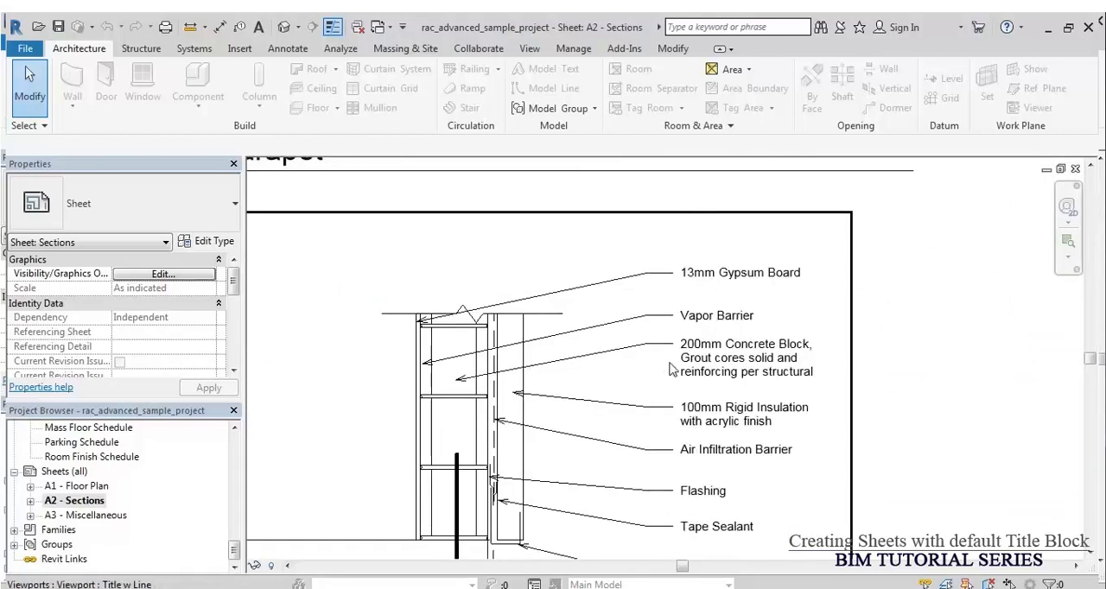
{"action": "middle_click_drag", "start_coordinate": [661, 430], "coordinate": [689, 308]}
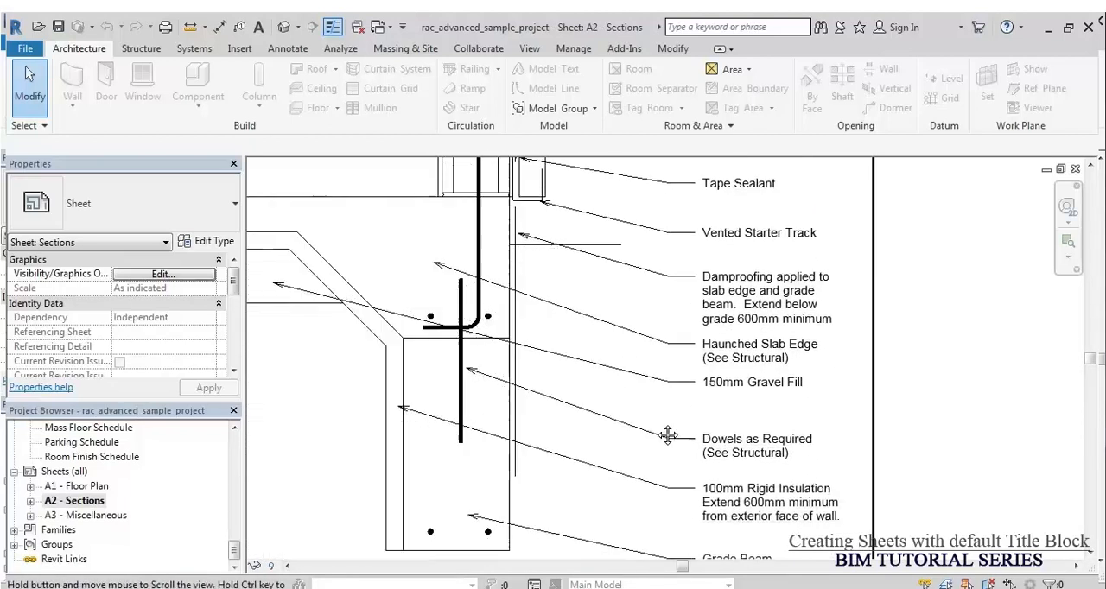
{"action": "middle_click_drag", "start_coordinate": [682, 375], "coordinate": [697, 328]}
{"action": "scroll", "coordinate": [721, 429], "scroll_direction": "down", "scroll_amount": 6}
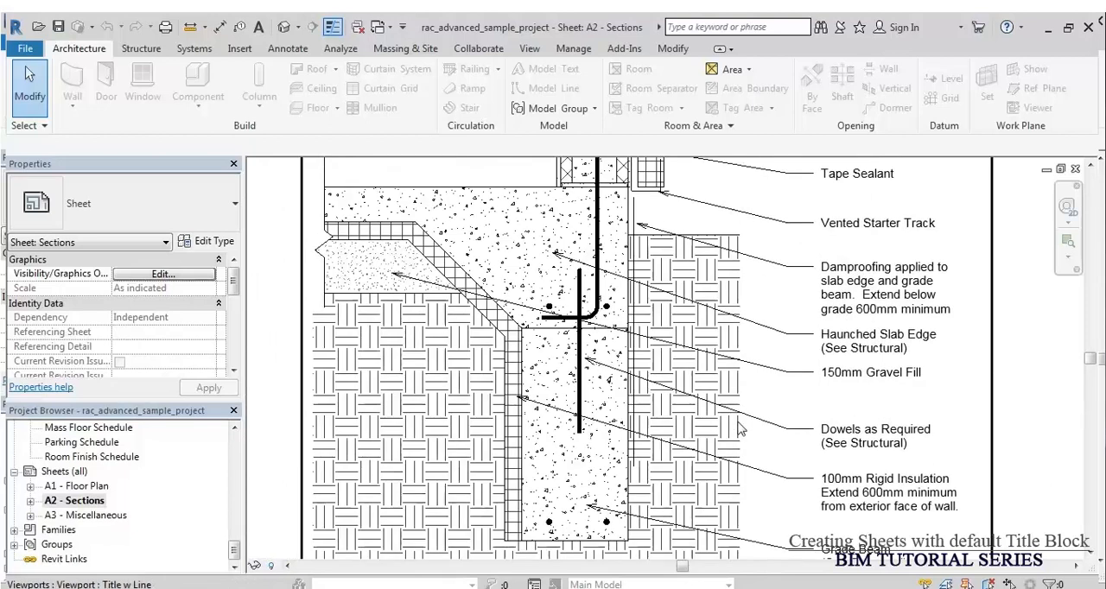
{"action": "scroll", "coordinate": [740, 446], "scroll_direction": "down", "scroll_amount": 2}
Step: Trace the callout at the top of the Typical Wall Section to the Detail At Parapet view and title
{"action": "middle_click_drag", "start_coordinate": [588, 352], "coordinate": [630, 513]}
{"action": "middle_click_drag", "start_coordinate": [579, 297], "coordinate": [581, 435]}
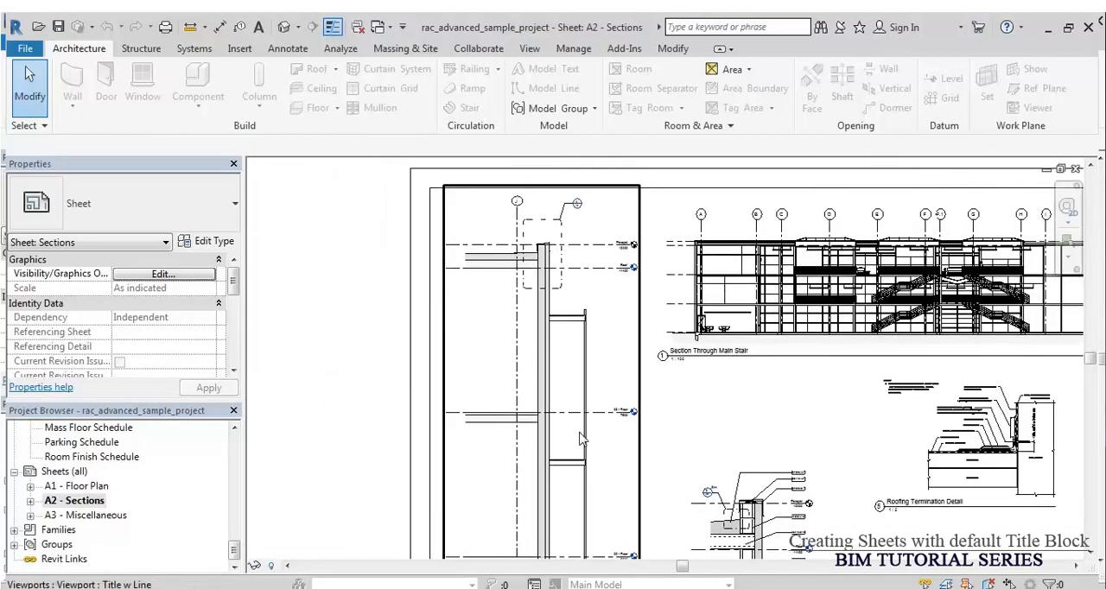
{"action": "scroll", "coordinate": [575, 216], "scroll_direction": "up", "scroll_amount": 5}
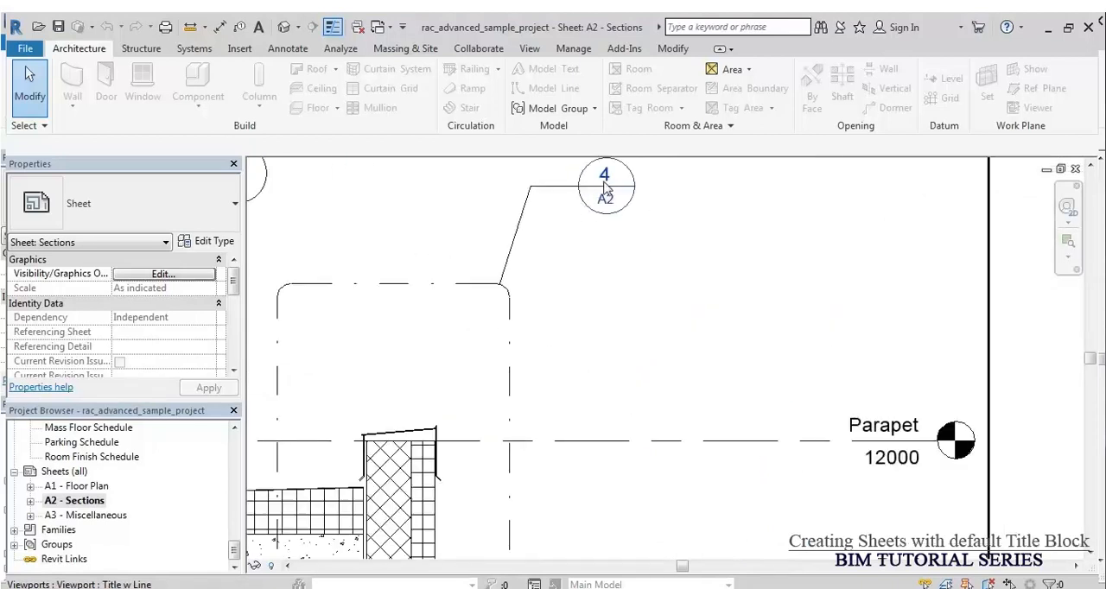
{"action": "scroll", "coordinate": [605, 185], "scroll_direction": "down", "scroll_amount": 2}
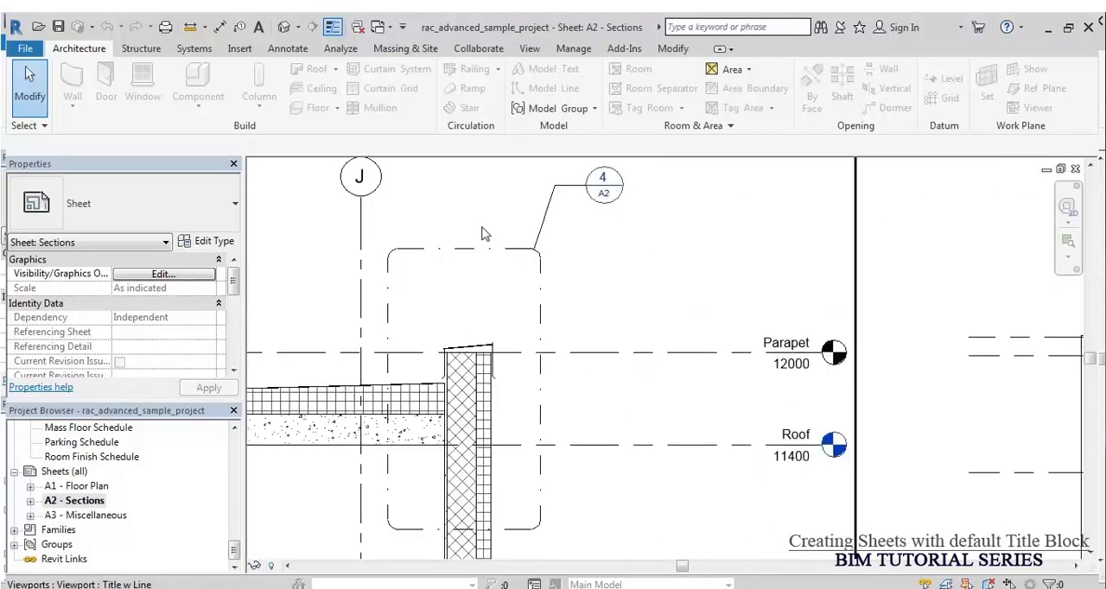
{"action": "scroll", "coordinate": [487, 233], "scroll_direction": "down", "scroll_amount": 2}
{"action": "scroll", "coordinate": [482, 234], "scroll_direction": "down", "scroll_amount": 2}
{"action": "middle_click_drag", "start_coordinate": [748, 470], "coordinate": [608, 184]}
{"action": "middle_click_drag", "start_coordinate": [677, 430], "coordinate": [691, 364]}
{"action": "scroll", "coordinate": [566, 463], "scroll_direction": "up", "scroll_amount": 4}
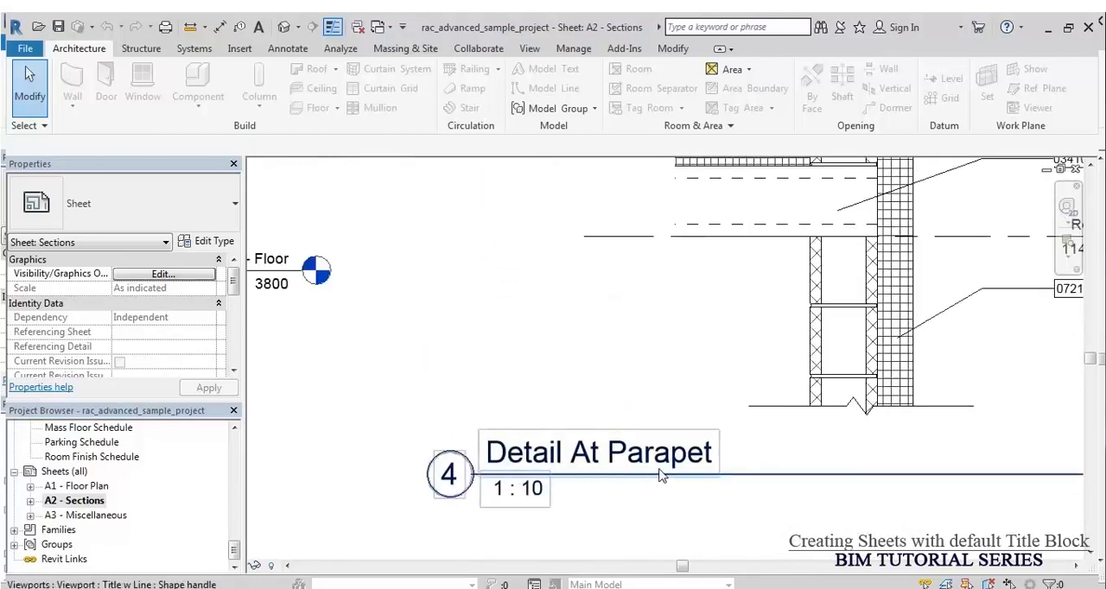
{"action": "scroll", "coordinate": [680, 479], "scroll_direction": "down", "scroll_amount": 3}
{"action": "middle_click_drag", "start_coordinate": [747, 422], "coordinate": [696, 432]}
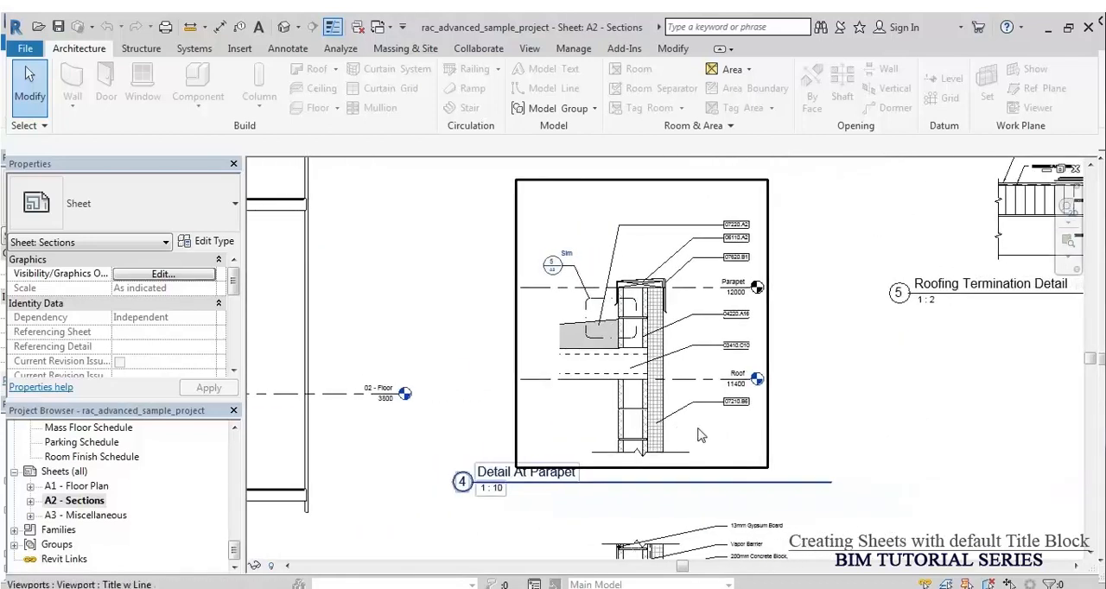
Step: Examine the keynotes and level markers in the Detail At Parapet view
{"action": "scroll", "coordinate": [714, 273], "scroll_direction": "up", "scroll_amount": 4}
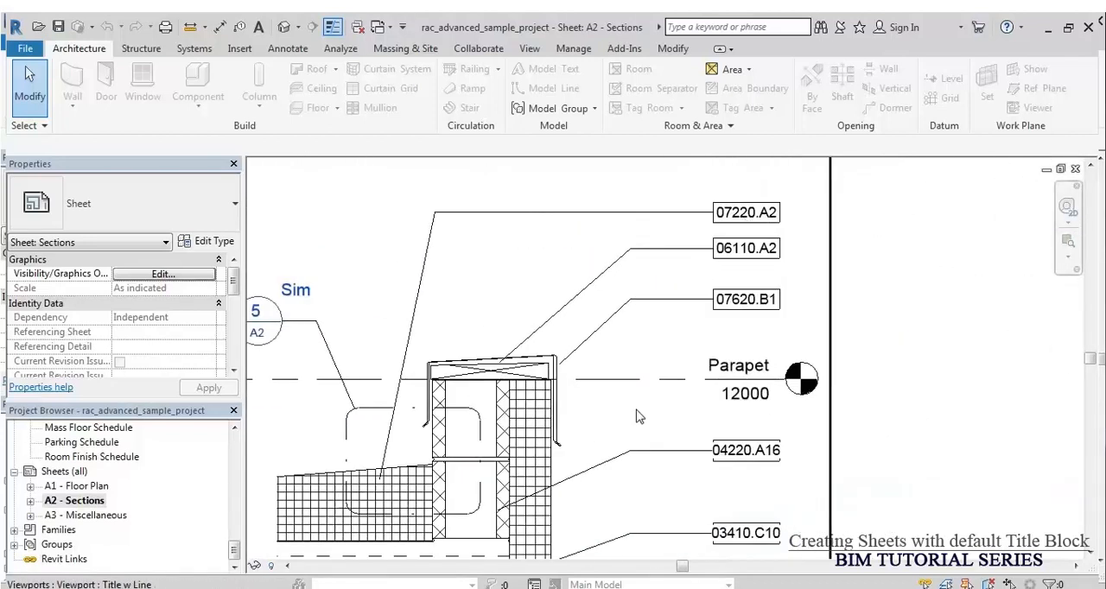
{"action": "mouse_move", "coordinate": [637, 459]}
{"action": "middle_mouse_down"}
{"action": "mouse_move", "coordinate": [666, 373]}
{"action": "mouse_move", "coordinate": [669, 412]}
{"action": "mouse_move", "coordinate": [682, 319]}
{"action": "middle_mouse_up"}
{"action": "scroll", "coordinate": [519, 385], "scroll_direction": "down", "scroll_amount": 2}
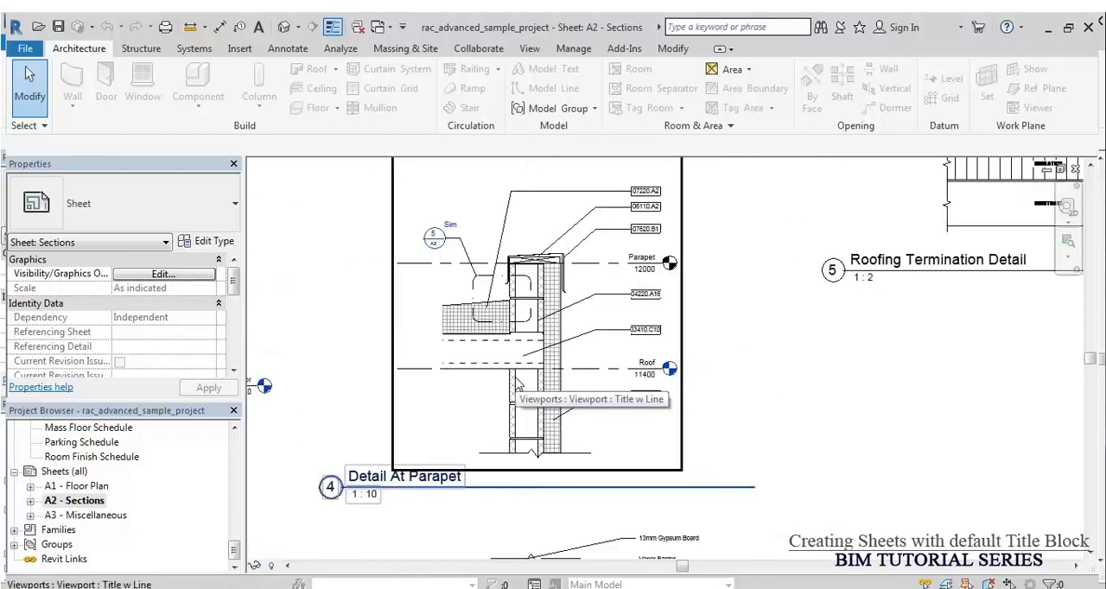
Step: Trace the Sim callout in Detail At Parapet to the Roofing Termination Detail view
{"action": "scroll", "coordinate": [570, 403], "scroll_direction": "up", "scroll_amount": 3}
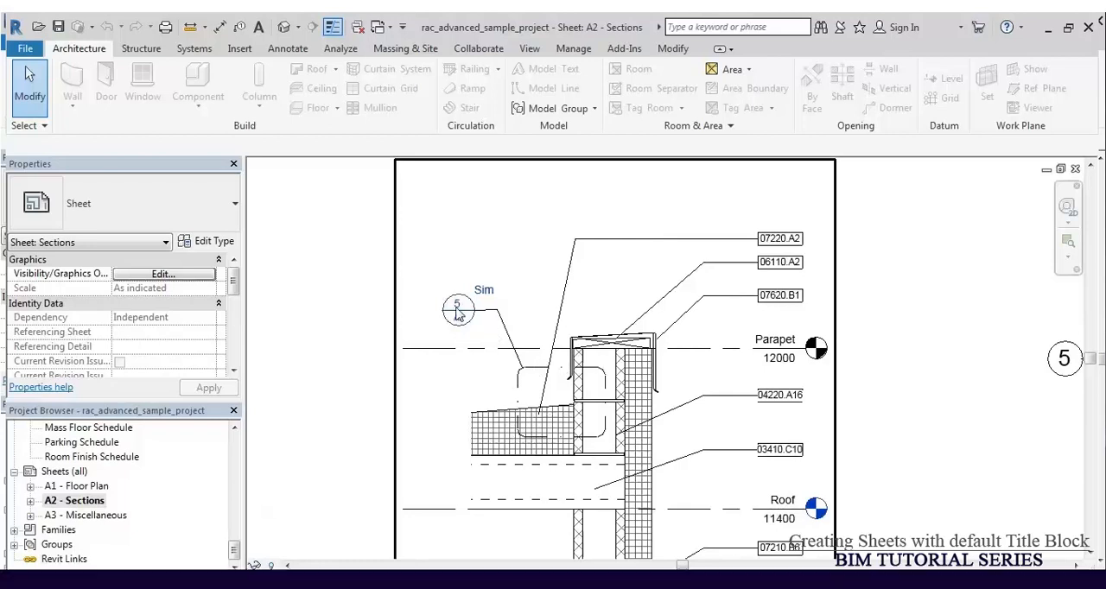
{"action": "scroll", "coordinate": [458, 313], "scroll_direction": "up", "scroll_amount": 4}
{"action": "scroll", "coordinate": [465, 350], "scroll_direction": "down", "scroll_amount": 6}
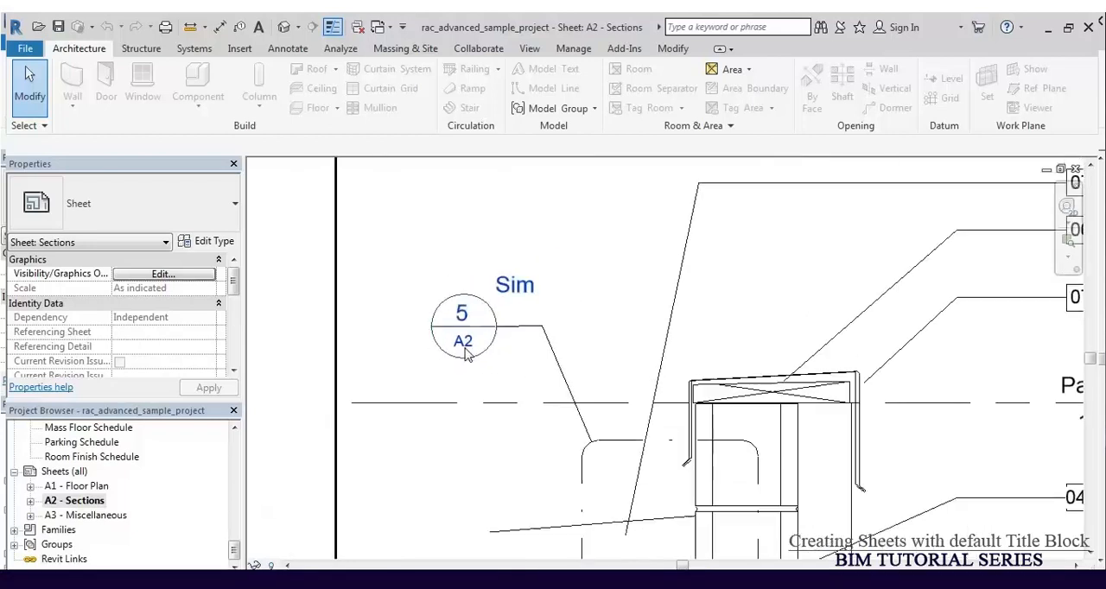
{"action": "middle_click_drag", "start_coordinate": [746, 445], "coordinate": [642, 531]}
{"action": "scroll", "coordinate": [688, 454], "scroll_direction": "up", "scroll_amount": 3}
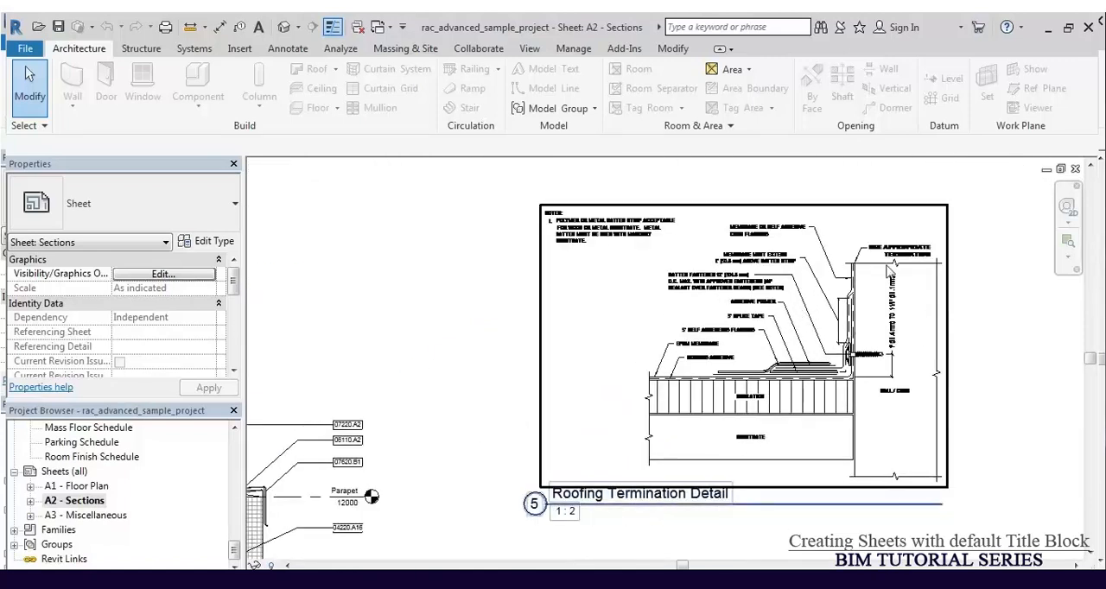
Step: Examine the notes and annotations of the Roofing Termination Detail
{"action": "scroll", "coordinate": [820, 242], "scroll_direction": "up", "scroll_amount": 3}
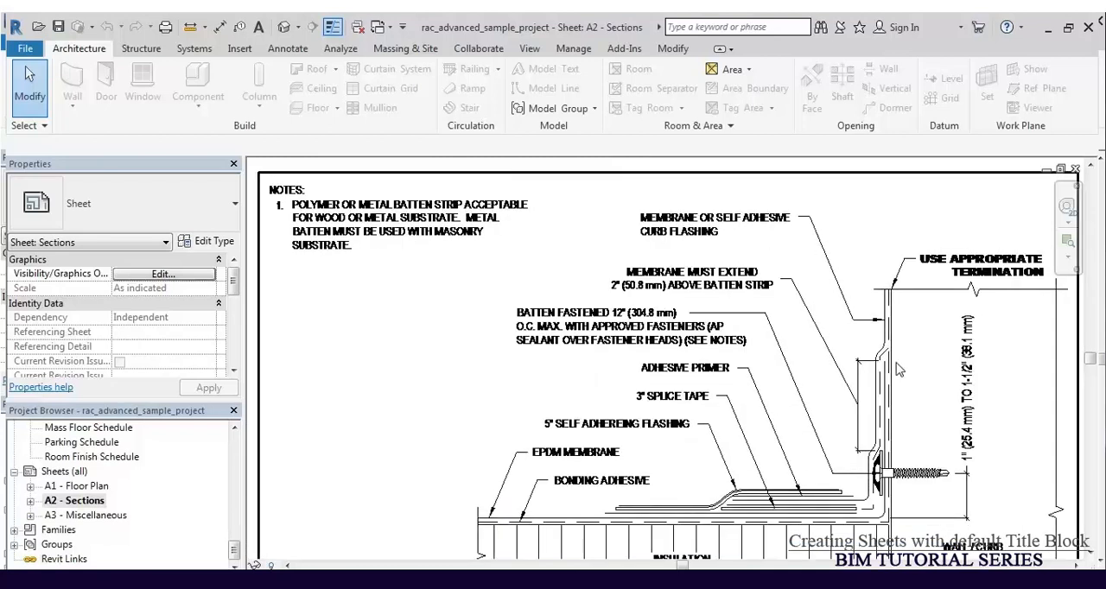
{"action": "scroll", "coordinate": [867, 363], "scroll_direction": "up", "scroll_amount": 3}
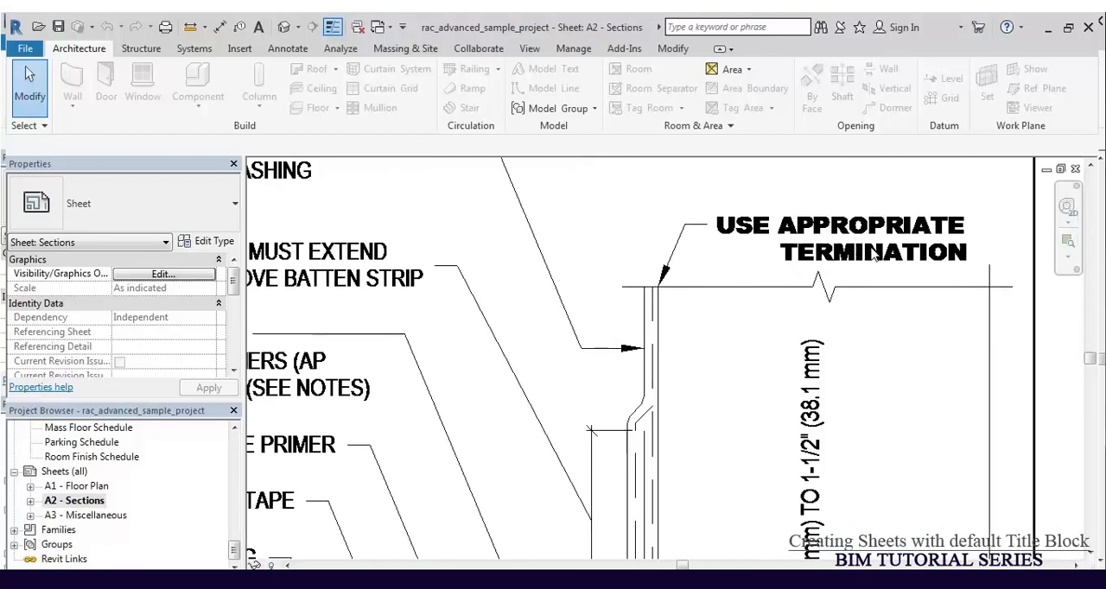
{"action": "scroll", "coordinate": [872, 255], "scroll_direction": "down", "scroll_amount": 6}
Step: Compare the scale entry in the A2 title block with the scale under the Detail At Grade title
{"action": "scroll", "coordinate": [840, 396], "scroll_direction": "up", "scroll_amount": 5}
{"action": "scroll", "coordinate": [841, 396], "scroll_direction": "up", "scroll_amount": 2}
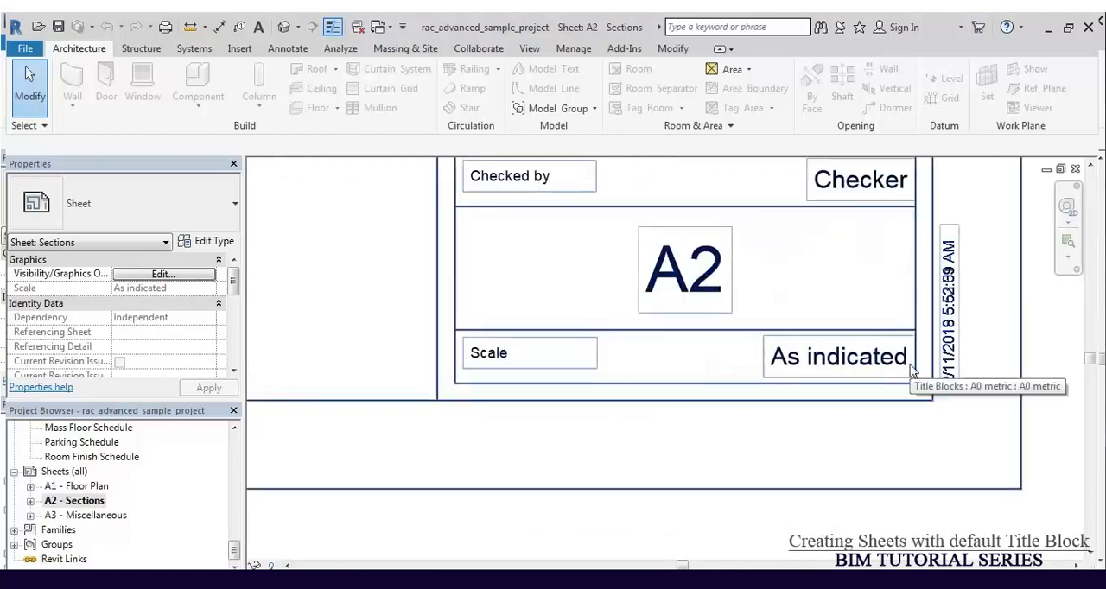
{"action": "scroll", "coordinate": [890, 375], "scroll_direction": "down", "scroll_amount": 5}
{"action": "middle_click_drag", "start_coordinate": [619, 369], "coordinate": [938, 460]}
{"action": "scroll", "coordinate": [873, 380], "scroll_direction": "down", "scroll_amount": 2}
{"action": "scroll", "coordinate": [452, 414], "scroll_direction": "up", "scroll_amount": 5}
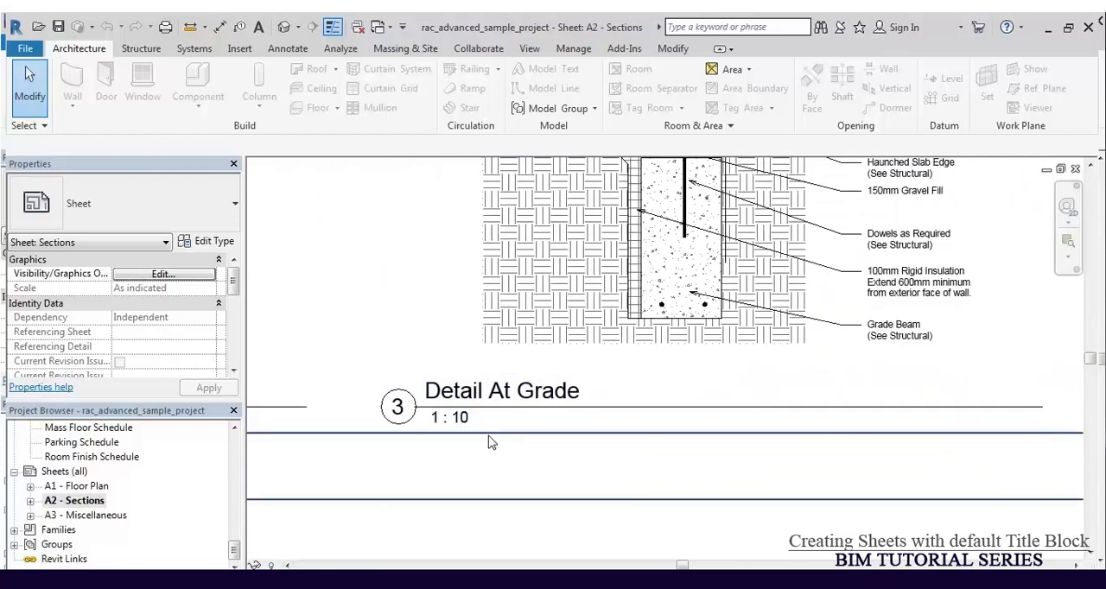
Step: Compare the scales under the Roofing Termination Detail, Section Through Main Stair and Typical Wall Section titles on sheet A2
{"action": "scroll", "coordinate": [492, 444], "scroll_direction": "down", "scroll_amount": 2}
{"action": "scroll", "coordinate": [586, 495], "scroll_direction": "down", "scroll_amount": 3}
{"action": "middle_click_drag", "start_coordinate": [599, 321], "coordinate": [504, 583]}
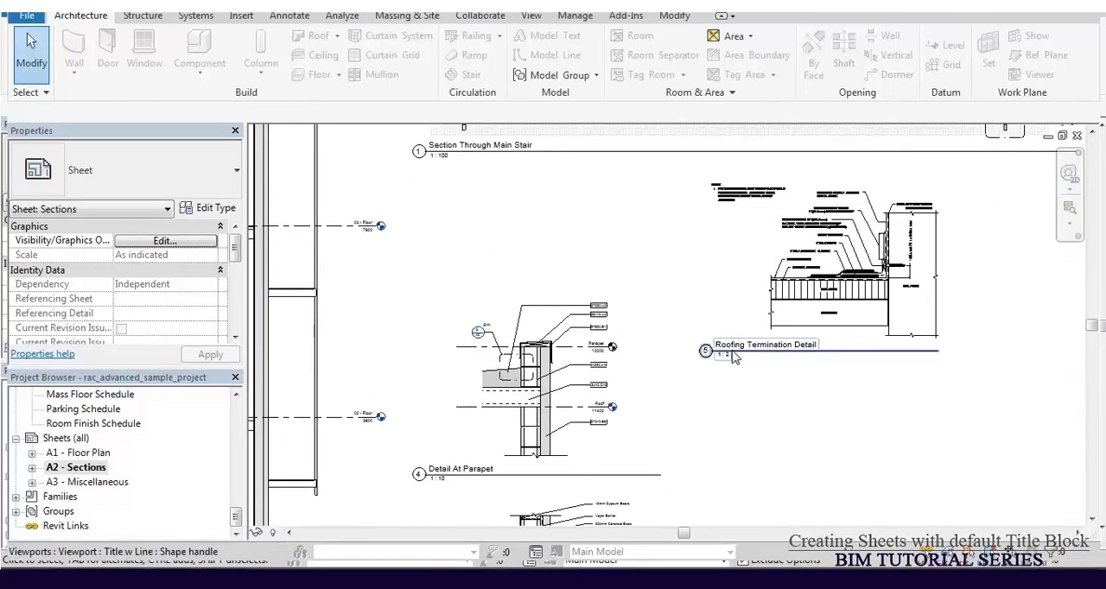
{"action": "scroll", "coordinate": [731, 356], "scroll_direction": "up", "scroll_amount": 5}
{"action": "scroll", "coordinate": [718, 385], "scroll_direction": "down", "scroll_amount": 7}
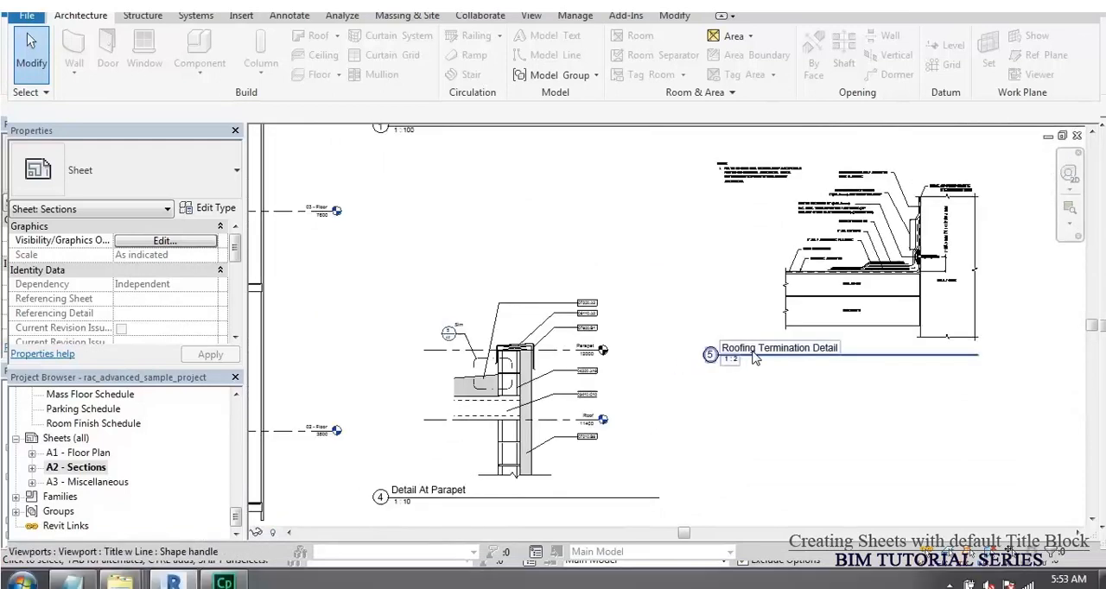
{"action": "middle_click_drag", "start_coordinate": [633, 226], "coordinate": [673, 314]}
{"action": "scroll", "coordinate": [531, 378], "scroll_direction": "up", "scroll_amount": 6}
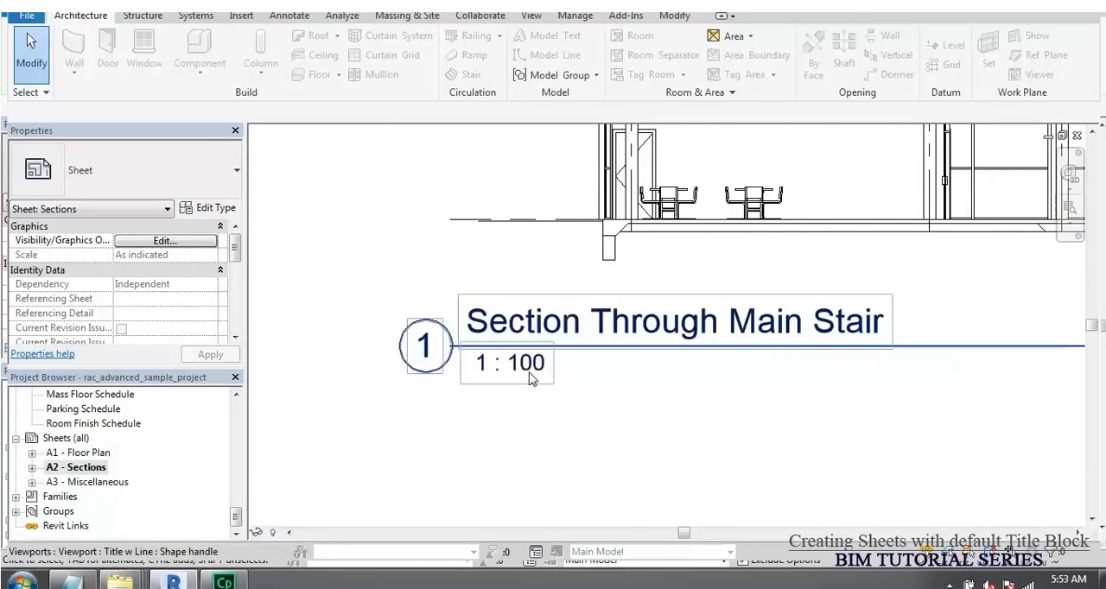
{"action": "scroll", "coordinate": [837, 248], "scroll_direction": "down", "scroll_amount": 8}
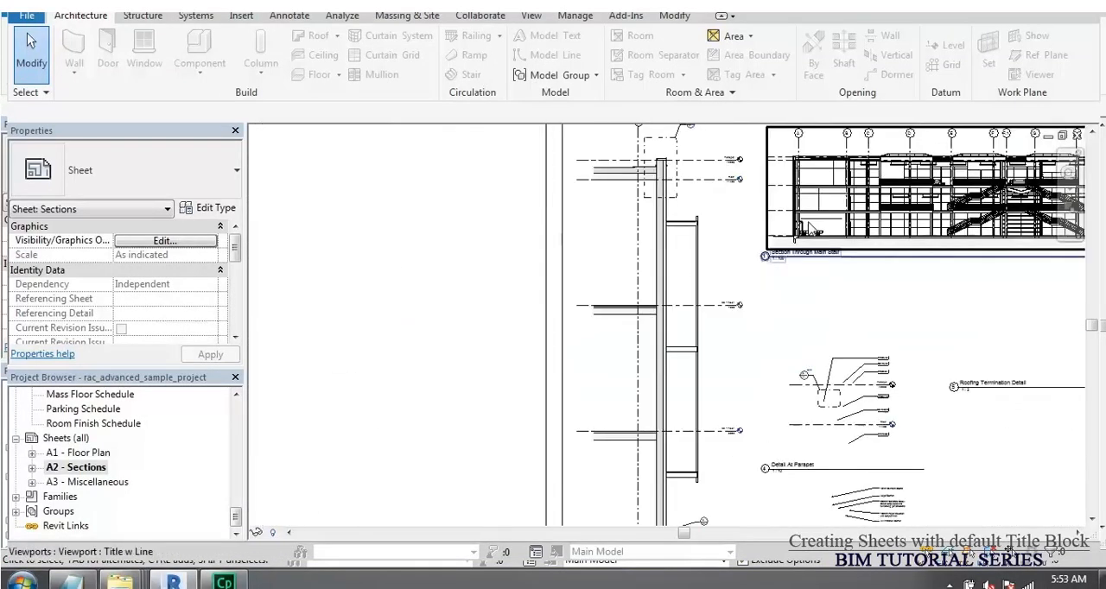
{"action": "scroll", "coordinate": [729, 386], "scroll_direction": "up", "scroll_amount": 10}
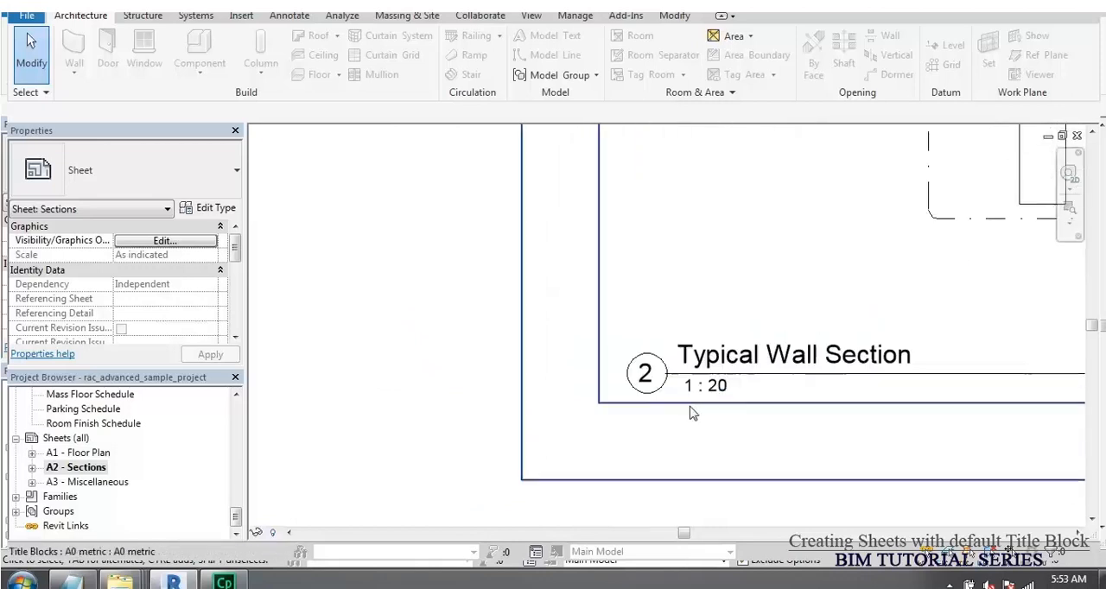
{"action": "scroll", "coordinate": [538, 369], "scroll_direction": "down", "scroll_amount": 8}
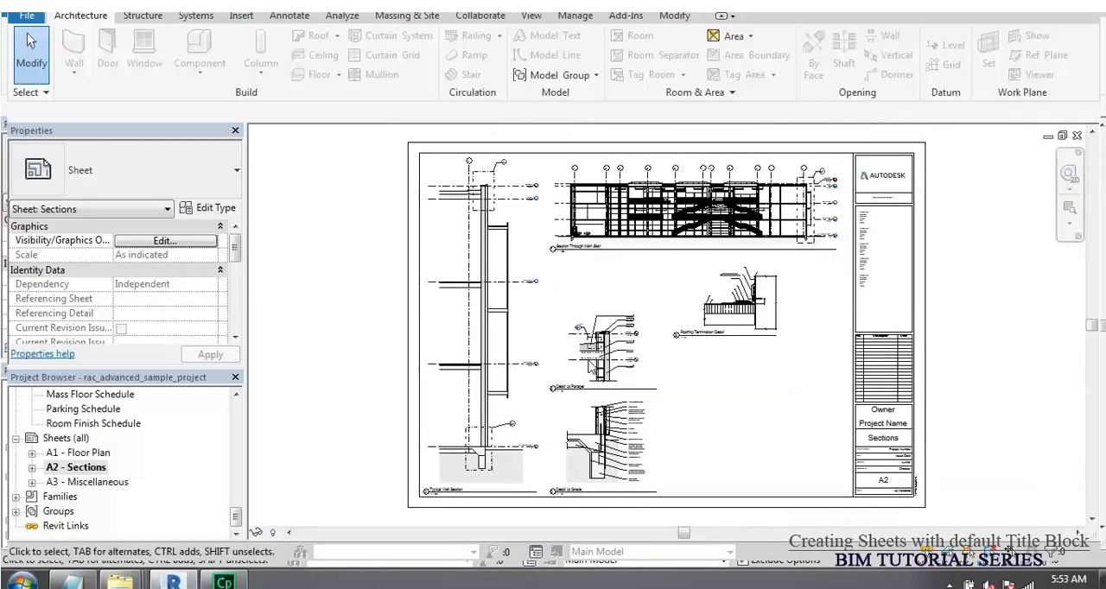
Step: Open sheet A3 - Miscellaneous and examine the titles and scales of its two elevations and the perspective view
{"action": "left_click", "coordinate": [84, 485]}
{"action": "double_click", "coordinate": [85, 484]}
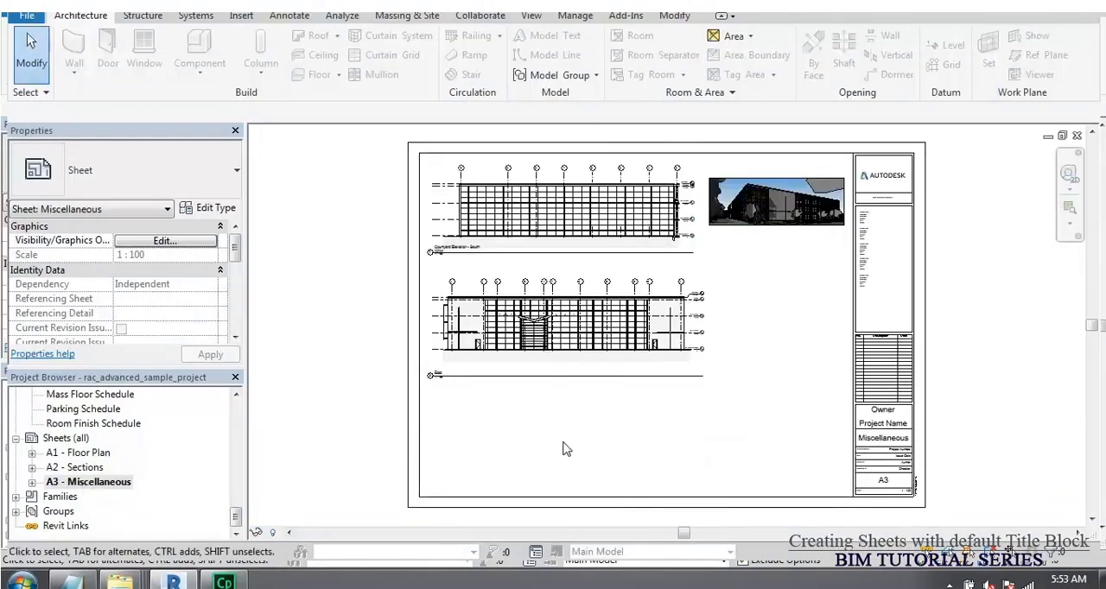
{"action": "scroll", "coordinate": [510, 246], "scroll_direction": "up", "scroll_amount": 2}
{"action": "scroll", "coordinate": [510, 246], "scroll_direction": "up", "scroll_amount": 4}
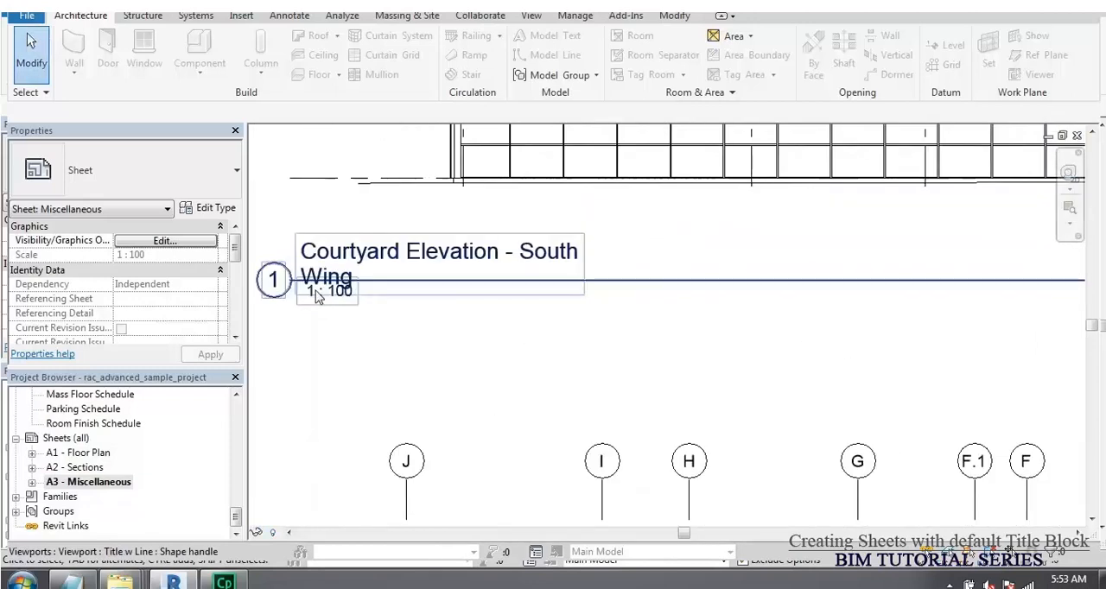
{"action": "scroll", "coordinate": [467, 264], "scroll_direction": "down", "scroll_amount": 5}
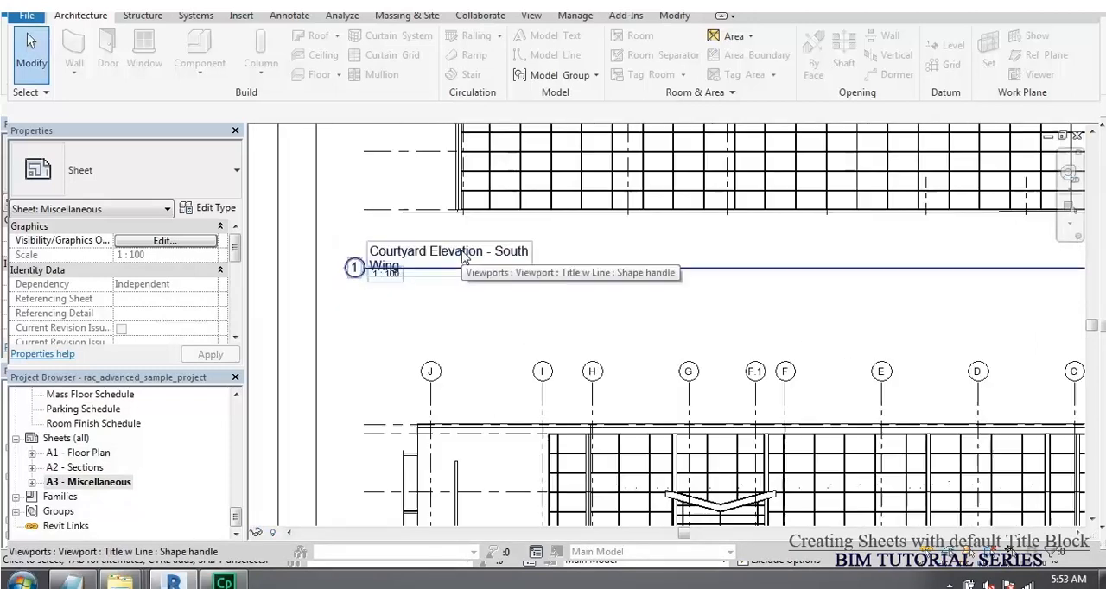
{"action": "scroll", "coordinate": [432, 397], "scroll_direction": "up", "scroll_amount": 1}
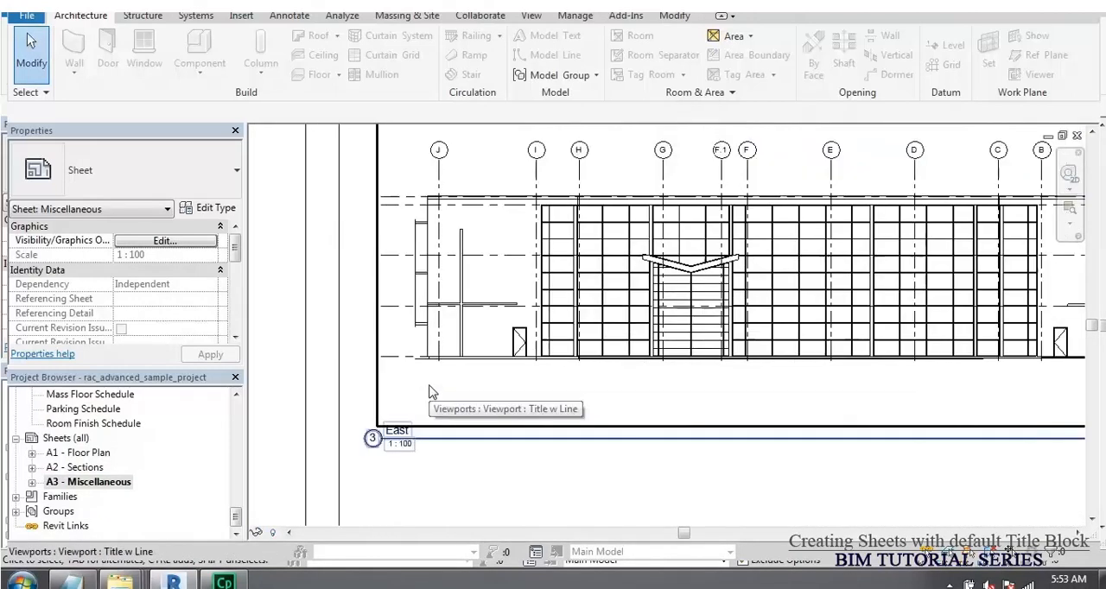
{"action": "scroll", "coordinate": [415, 411], "scroll_direction": "down", "scroll_amount": 3}
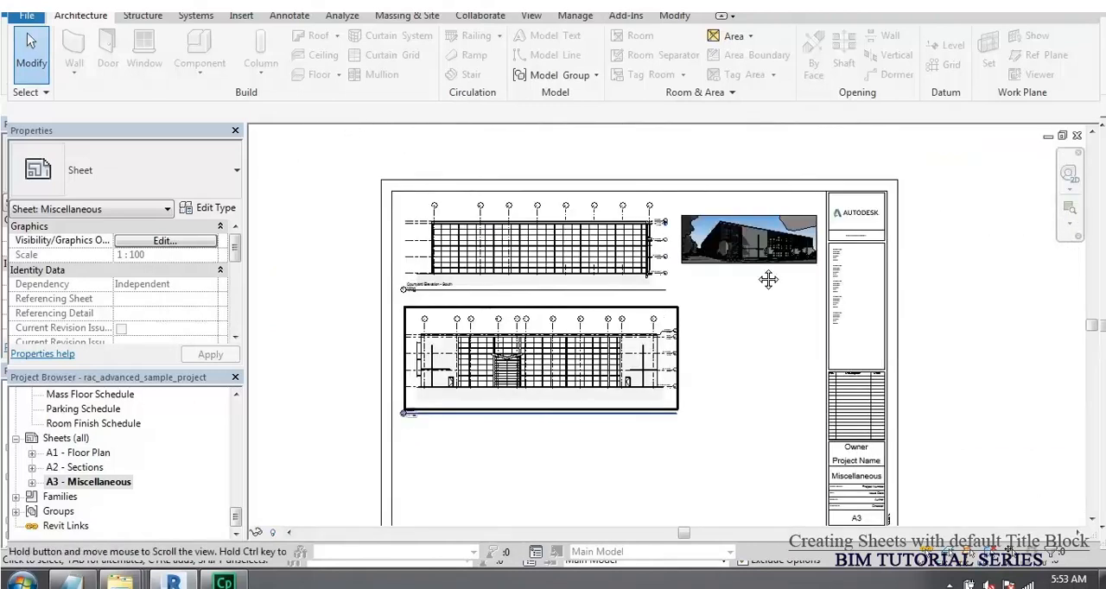
{"action": "scroll", "coordinate": [371, 454], "scroll_direction": "up", "scroll_amount": 1}
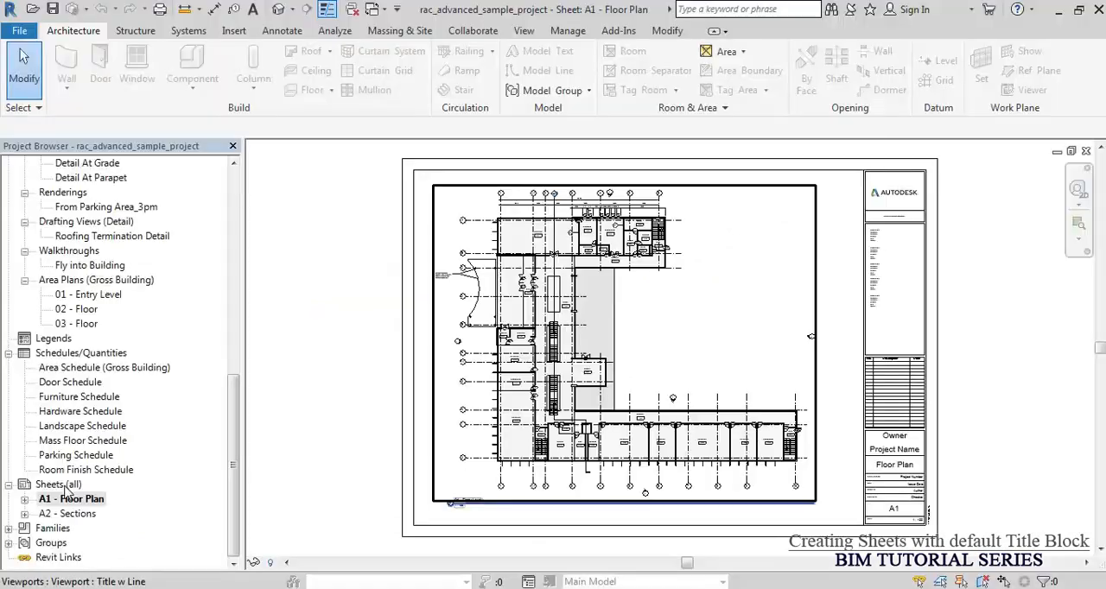
Step: Create a new sheet using the A0 metric title block
{"action": "left_click", "coordinate": [58, 485]}
{"action": "right_click", "coordinate": [67, 487]}
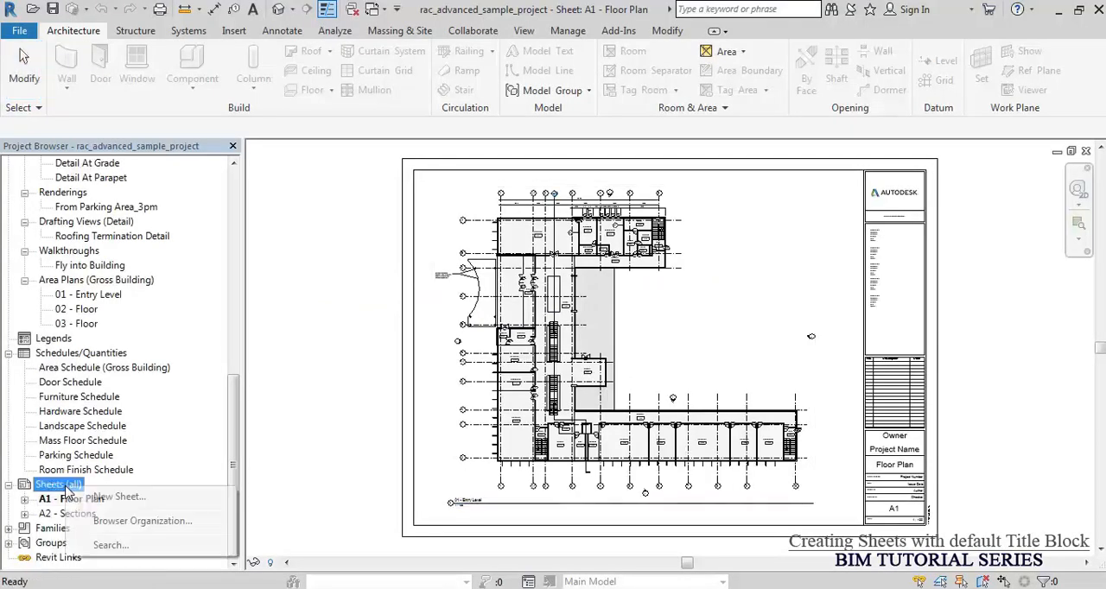
{"action": "left_click", "coordinate": [138, 499]}
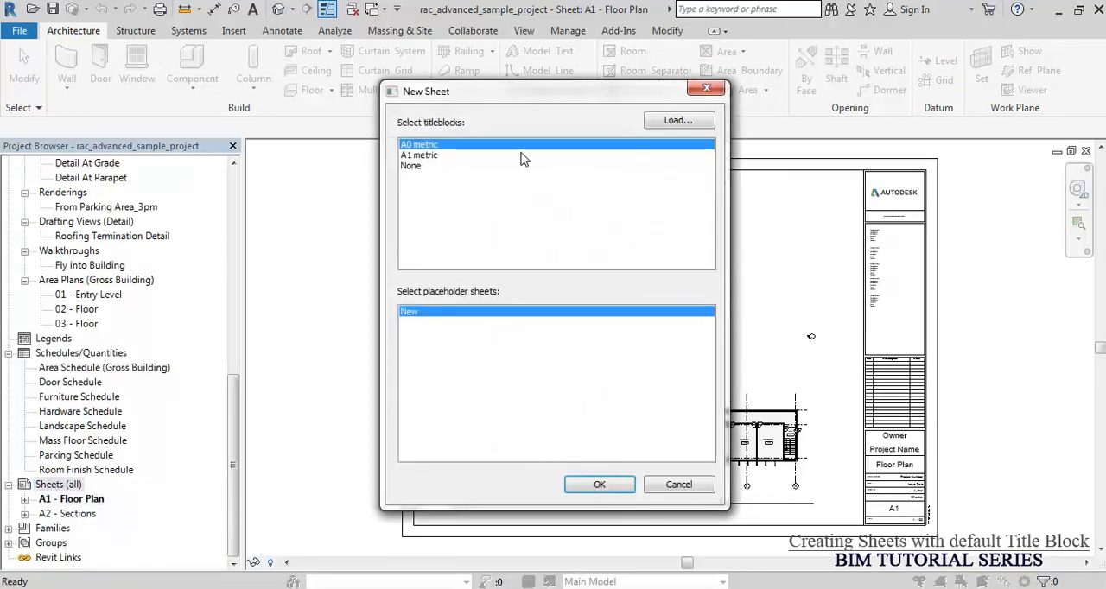
{"action": "left_click", "coordinate": [422, 156]}
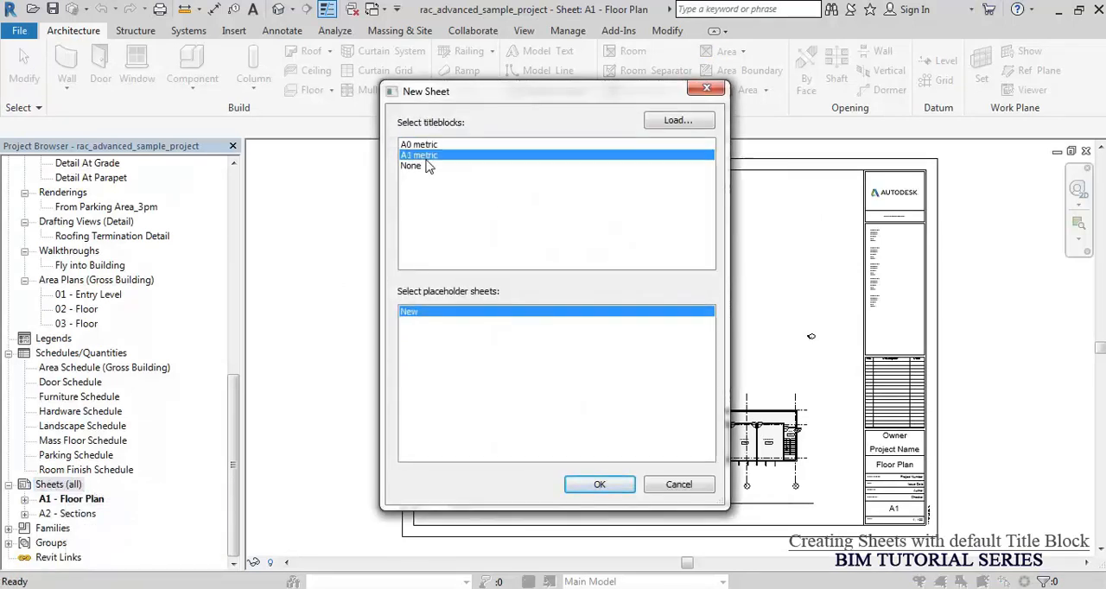
{"action": "left_click", "coordinate": [430, 147]}
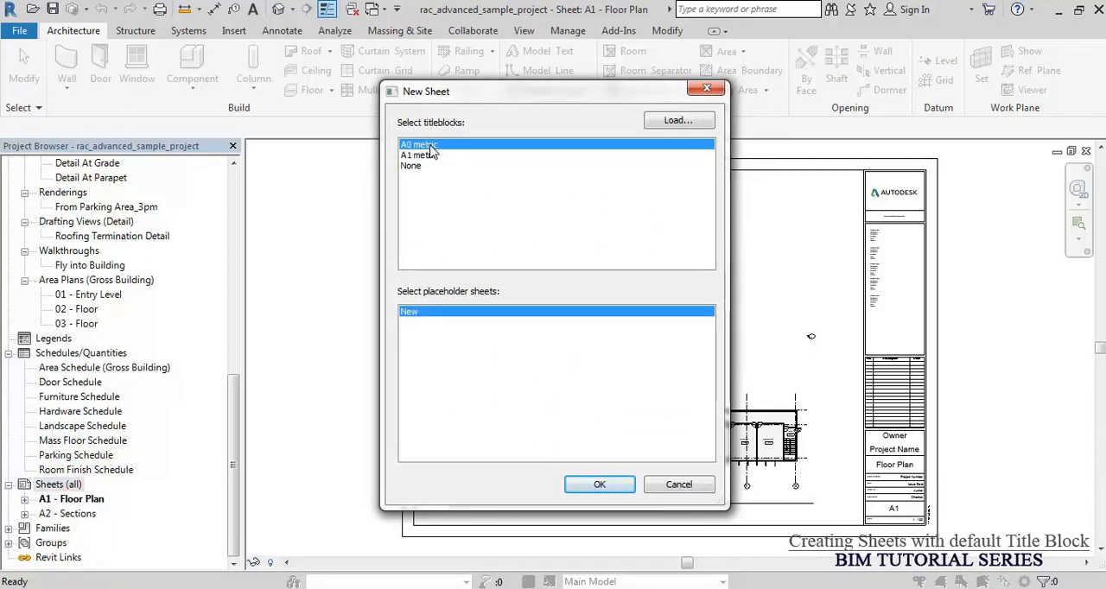
{"action": "left_click", "coordinate": [596, 482]}
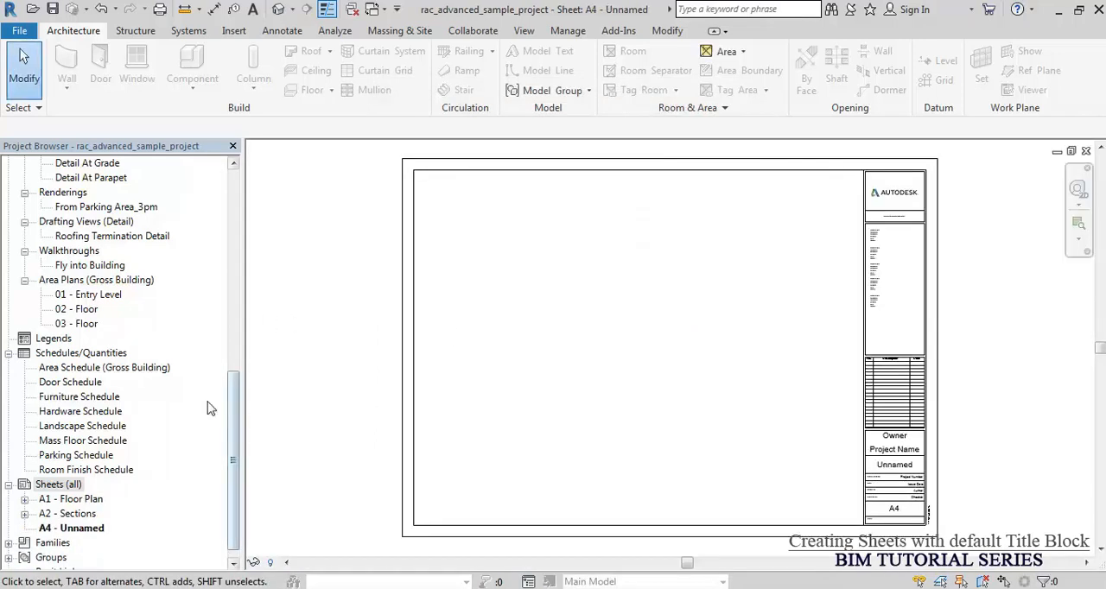
Step: Place the Courtyard Elevation - South Wing view in the upper-left area of the new sheet
{"action": "left_click_drag", "start_coordinate": [231, 406], "coordinate": [233, 197]}
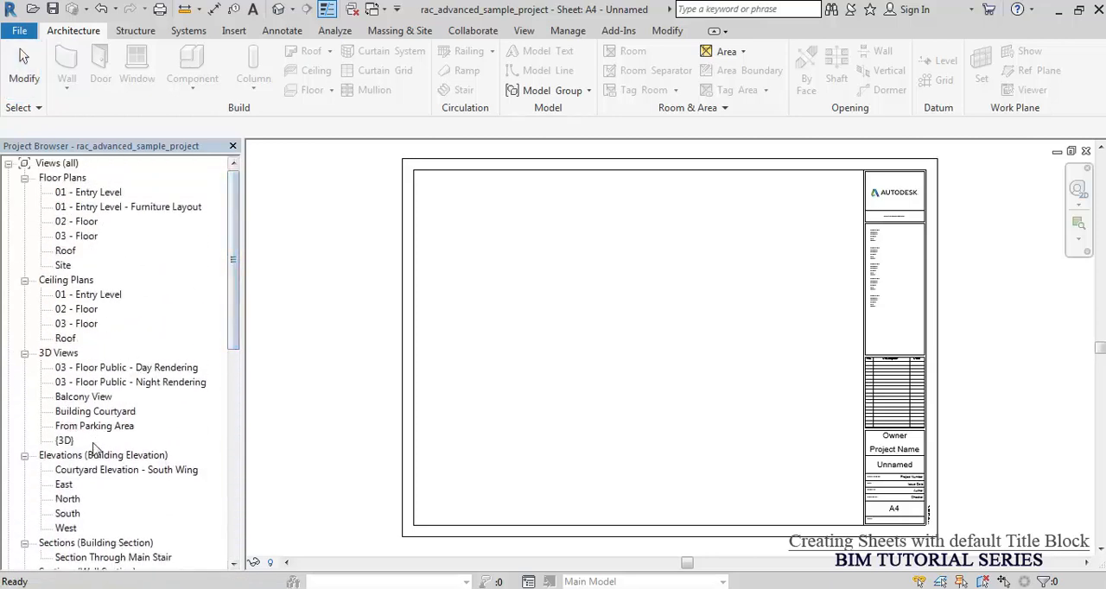
{"action": "left_click", "coordinate": [64, 474]}
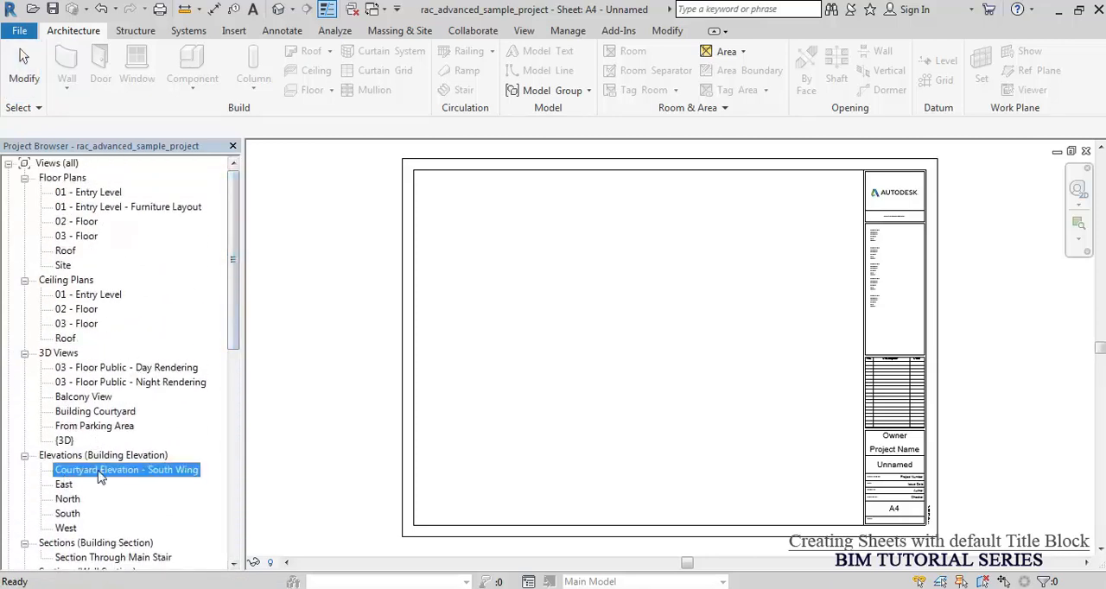
{"action": "left_click_drag", "start_coordinate": [101, 476], "coordinate": [577, 340]}
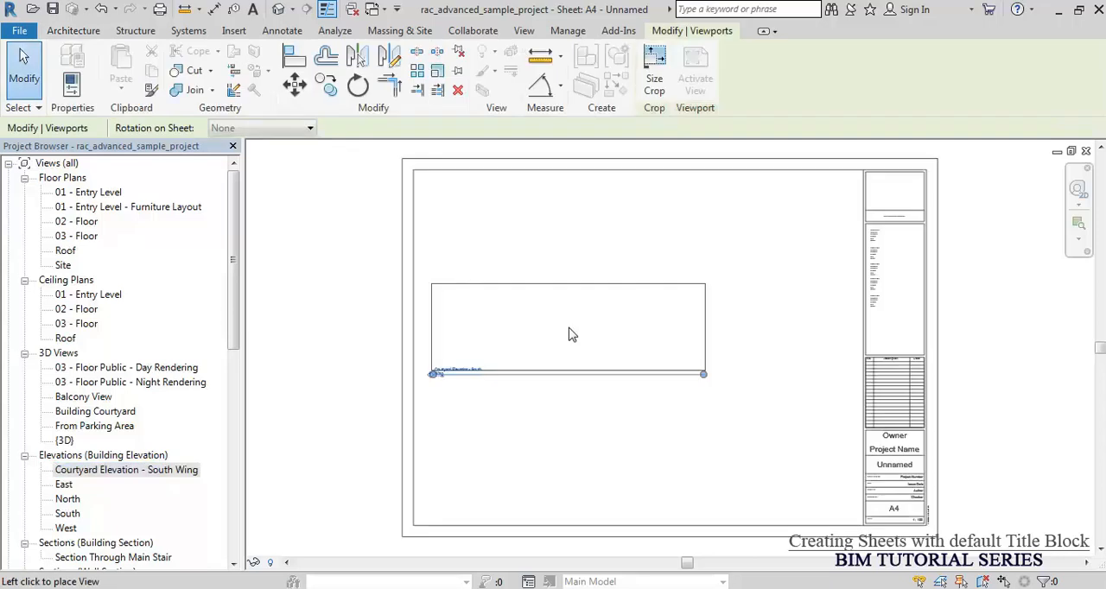
{"action": "left_click", "coordinate": [567, 232]}
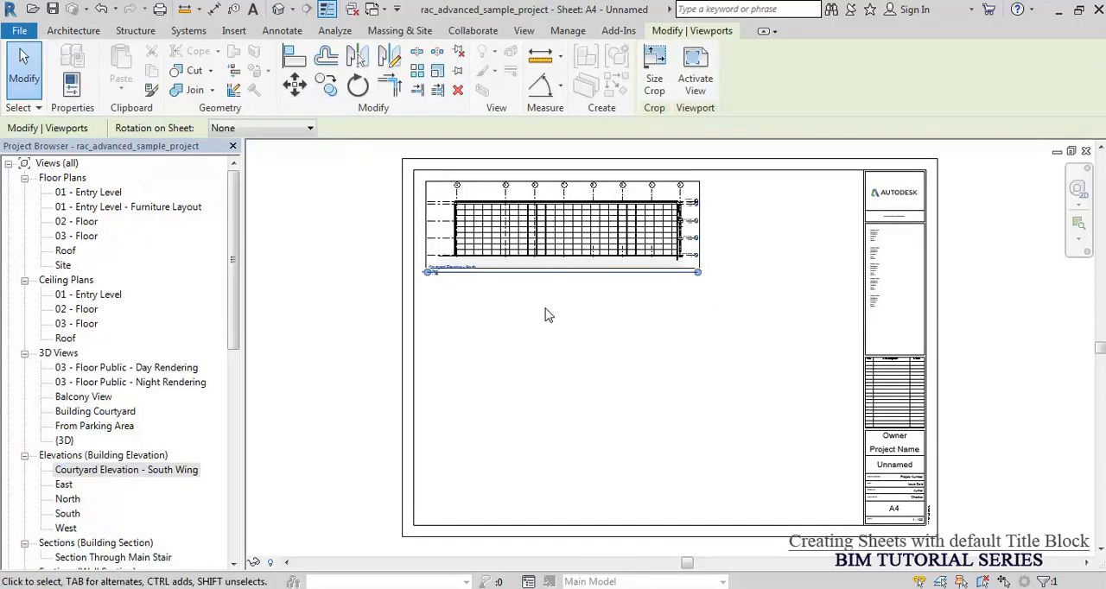
Step: Place the From Parking Area 3D view on the sheet, to the right of the courtyard elevation
{"action": "left_click", "coordinate": [68, 516]}
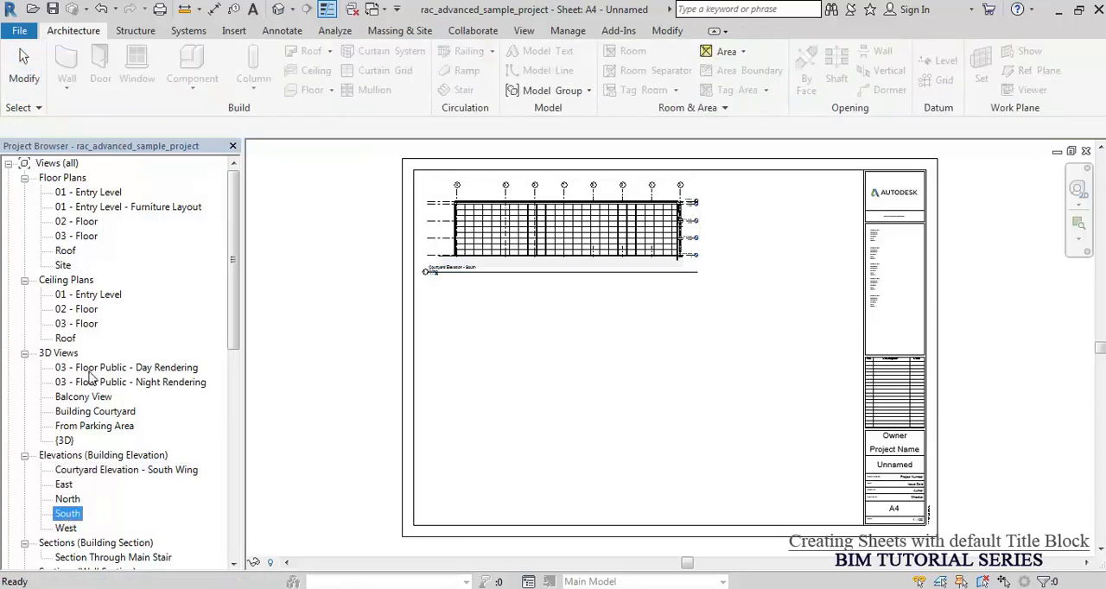
{"action": "left_click", "coordinate": [94, 427]}
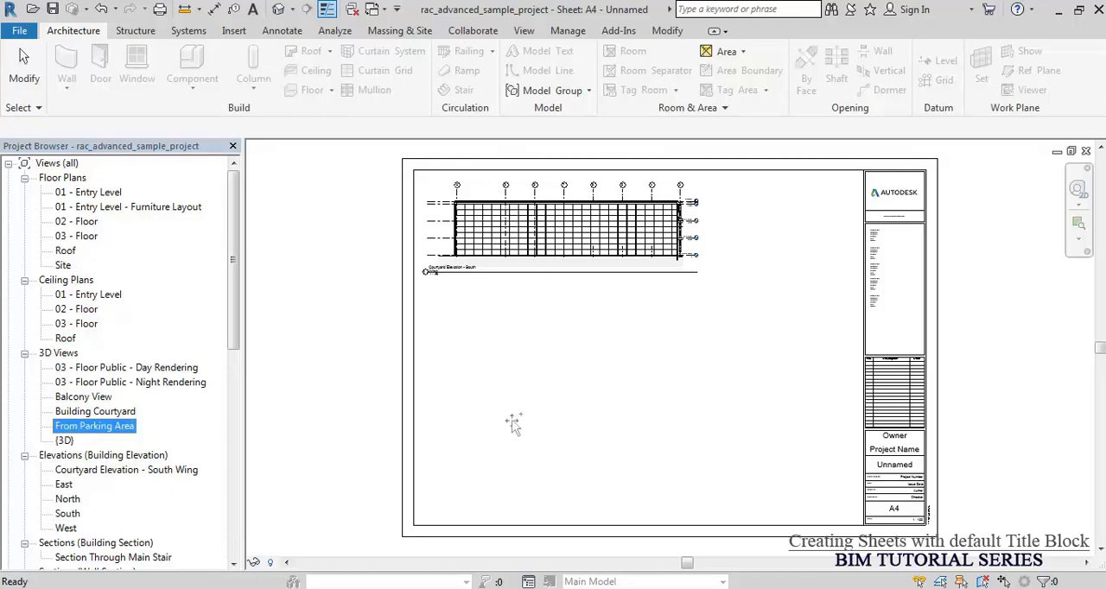
{"action": "left_click_drag", "start_coordinate": [94, 427], "coordinate": [561, 407]}
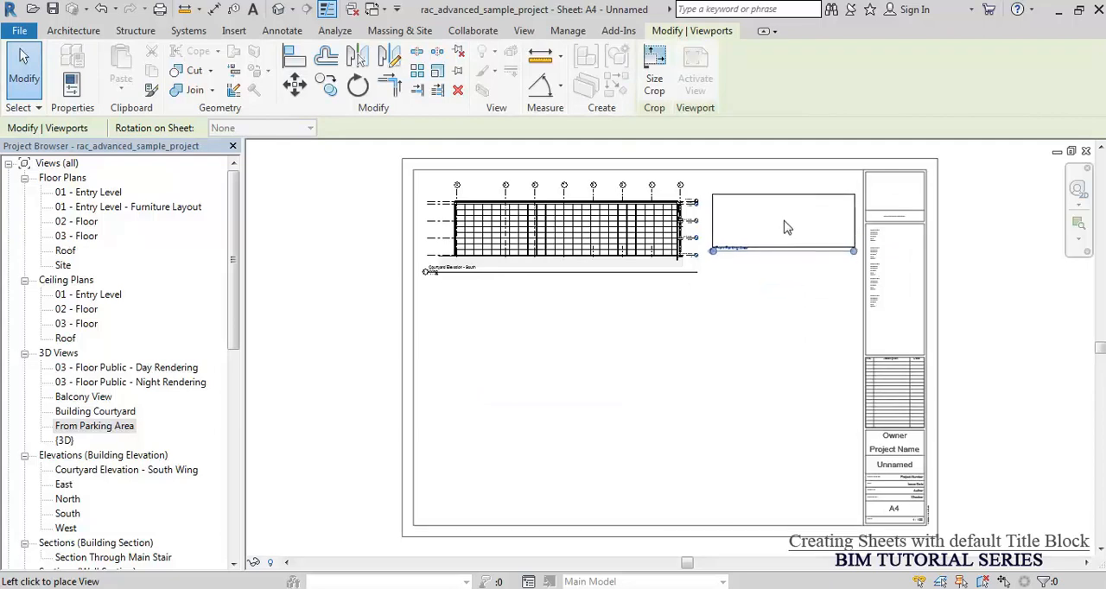
{"action": "left_click", "coordinate": [787, 227]}
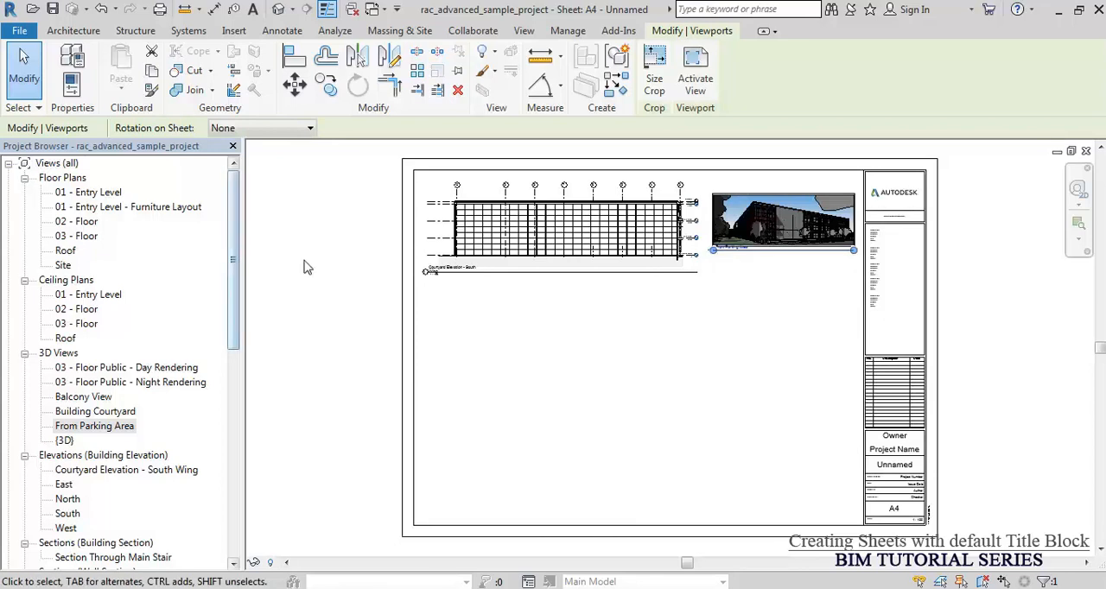
Step: Change the viewport type of the From Parking Area view to No Title
{"action": "left_click", "coordinate": [316, 271]}
{"action": "key", "text": "ctrl+1"}
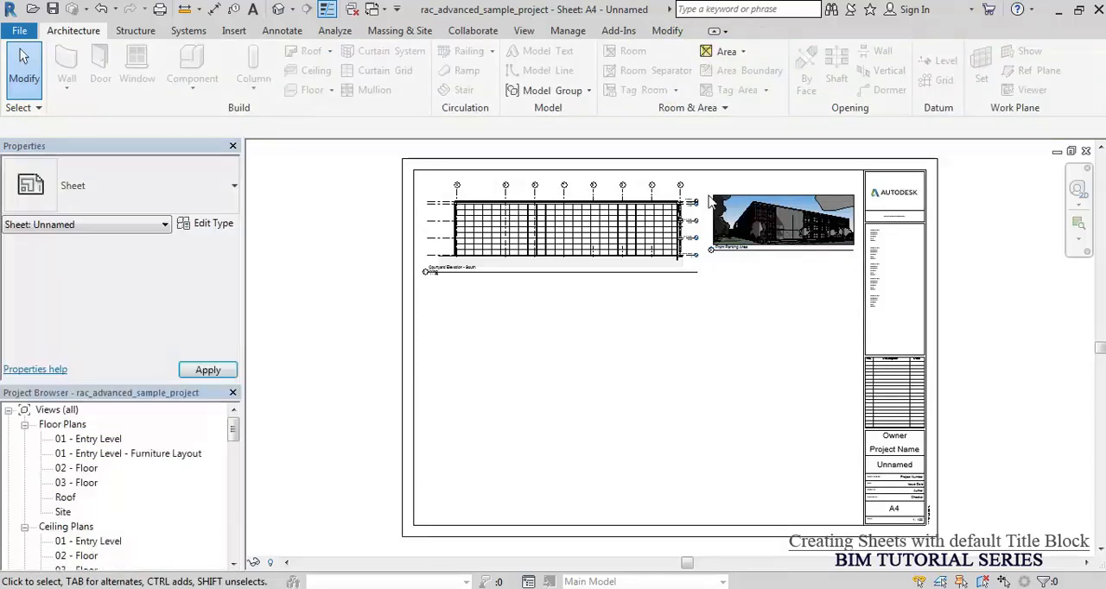
{"action": "left_click", "coordinate": [745, 223]}
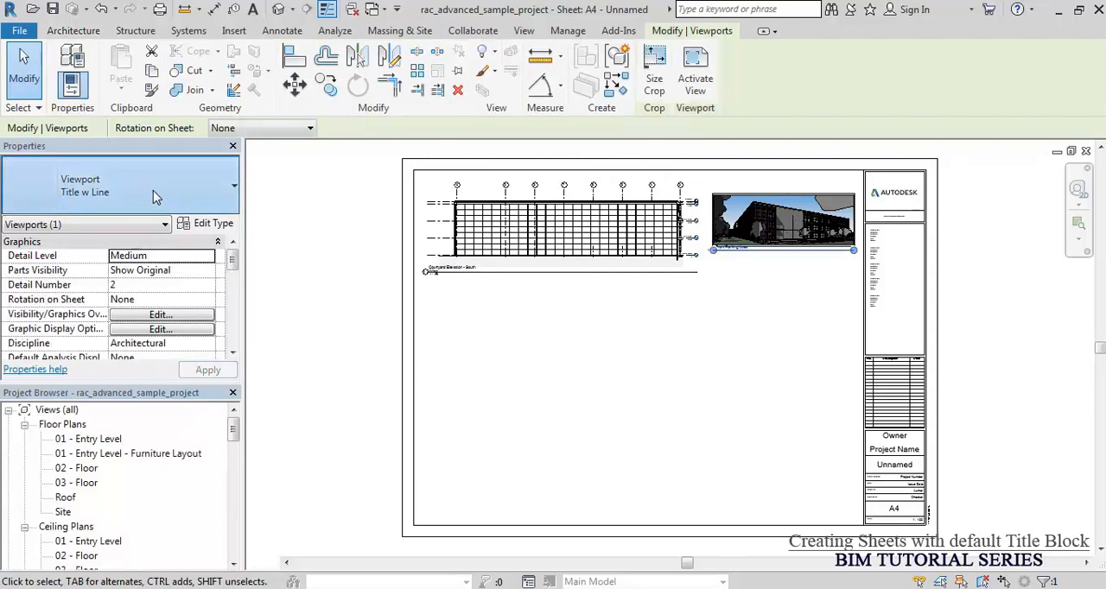
{"action": "left_click", "coordinate": [153, 197]}
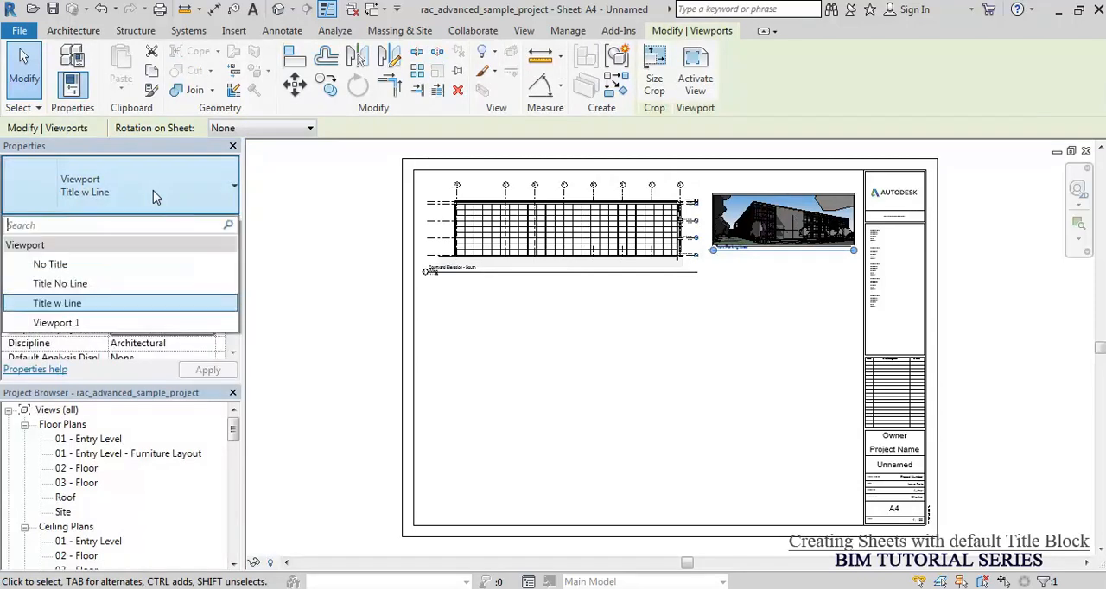
{"action": "left_click", "coordinate": [91, 268]}
{"action": "left_click", "coordinate": [774, 294]}
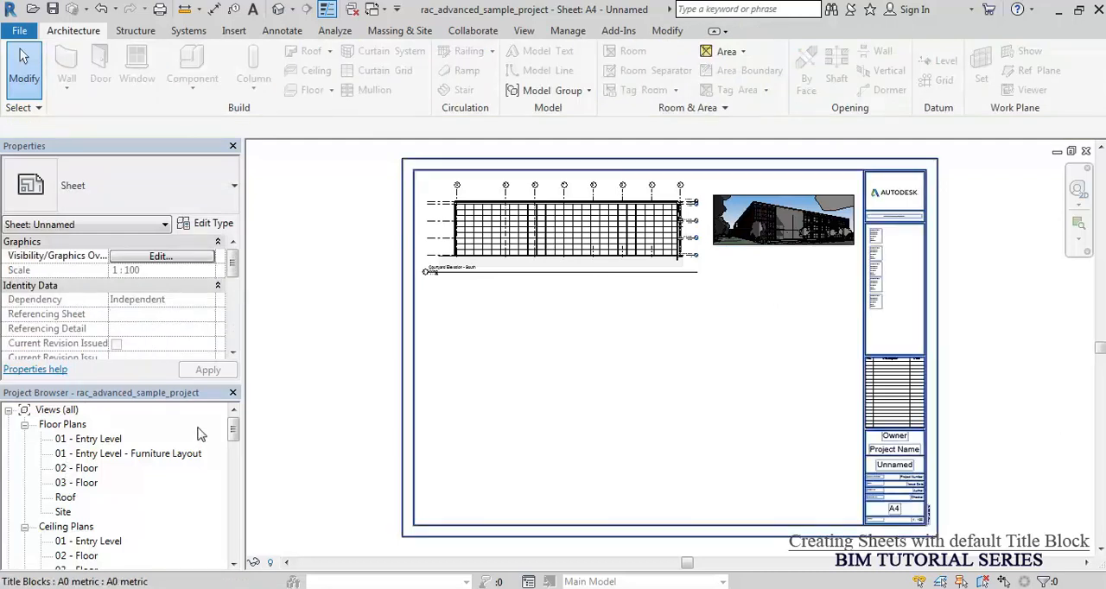
Step: Place the East elevation below the courtyard elevation, aligned with the left end of its title line
{"action": "left_click_drag", "start_coordinate": [235, 429], "coordinate": [234, 465]}
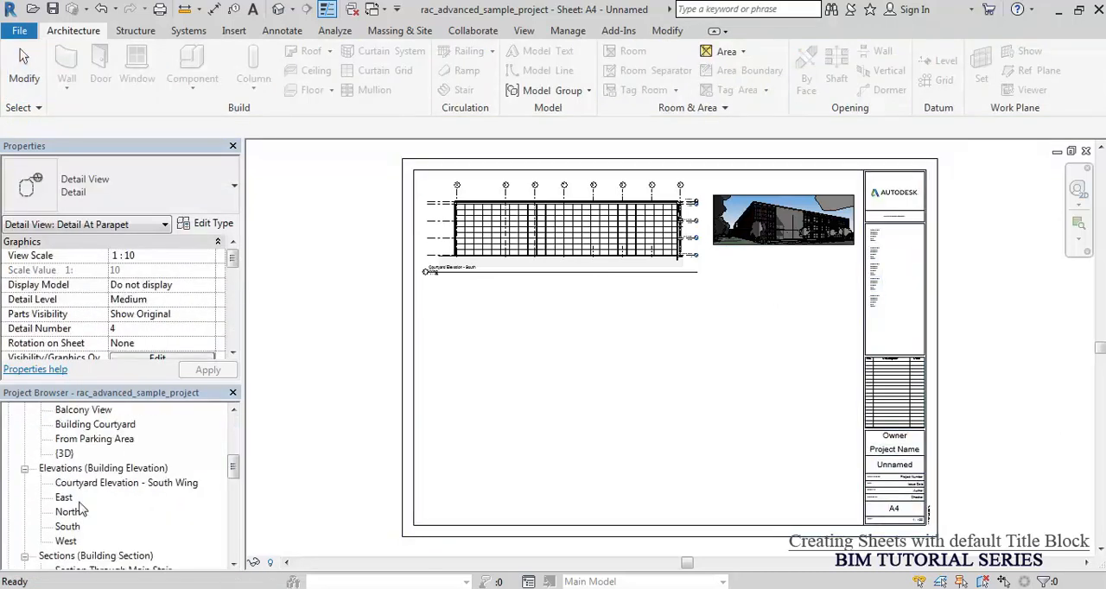
{"action": "left_click", "coordinate": [63, 498]}
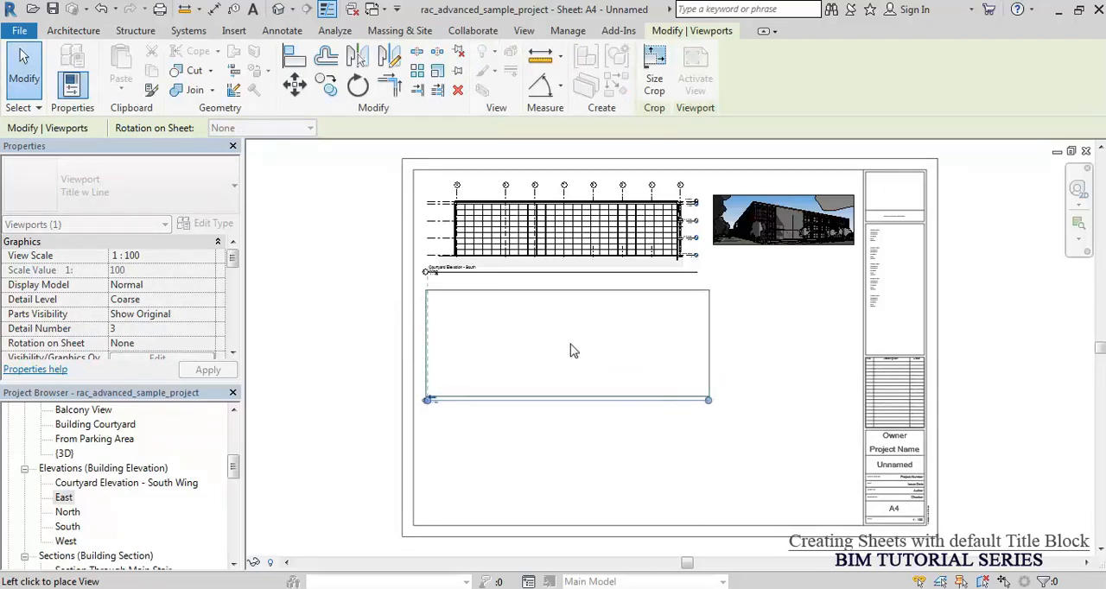
{"action": "left_click", "coordinate": [570, 350]}
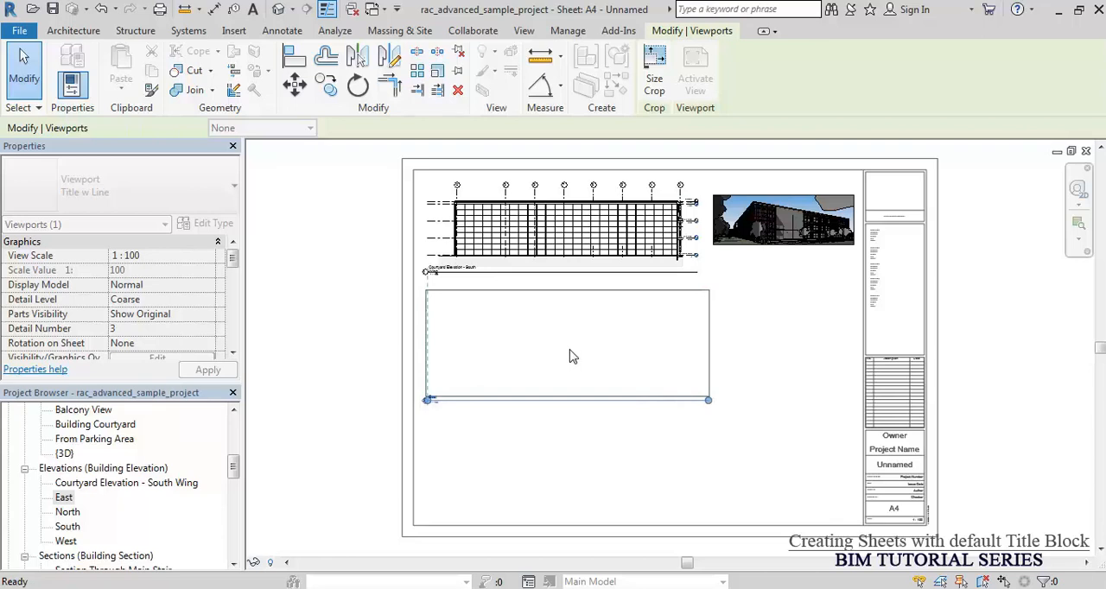